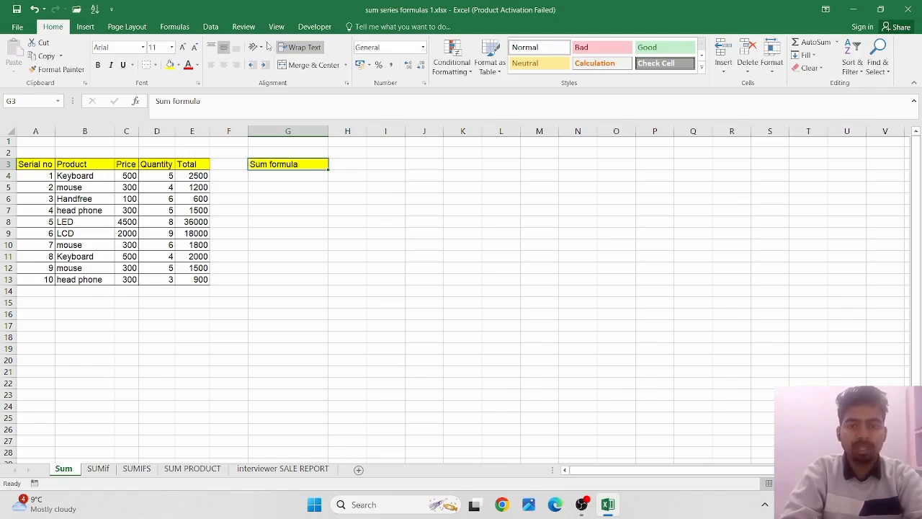
left_click(88, 29)
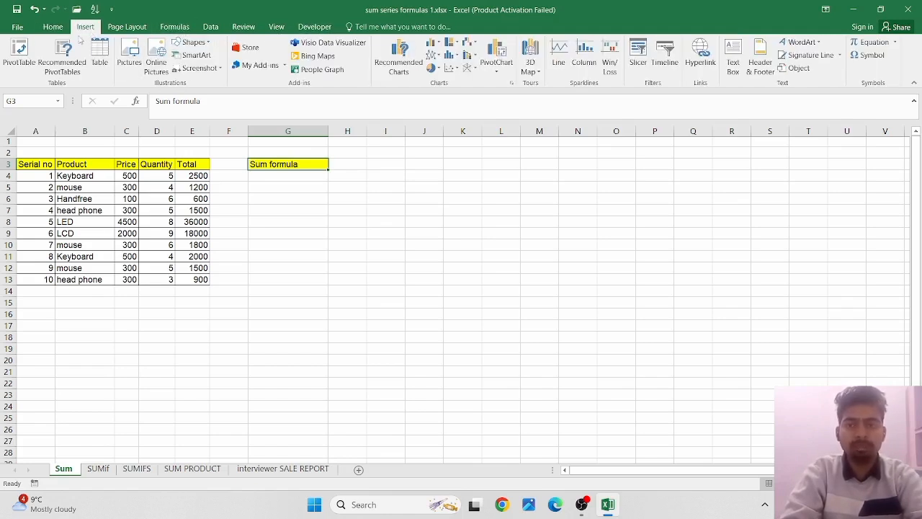
left_click(54, 28)
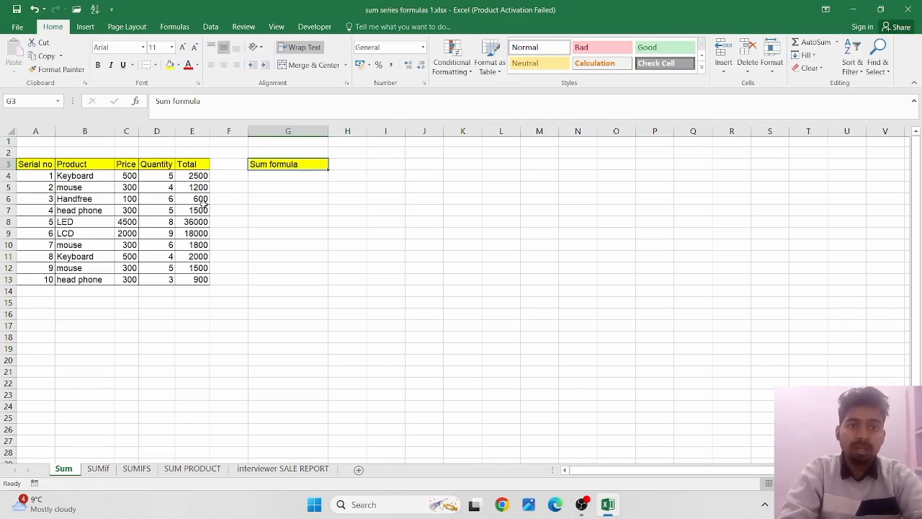
left_click(205, 203)
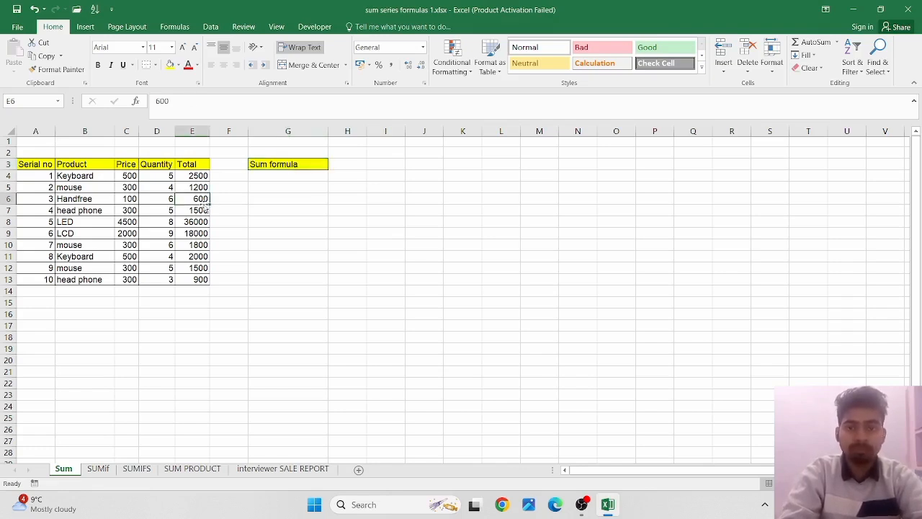
Step: Enter =sum in cell E14, directly below the Total column
left_click(188, 292)
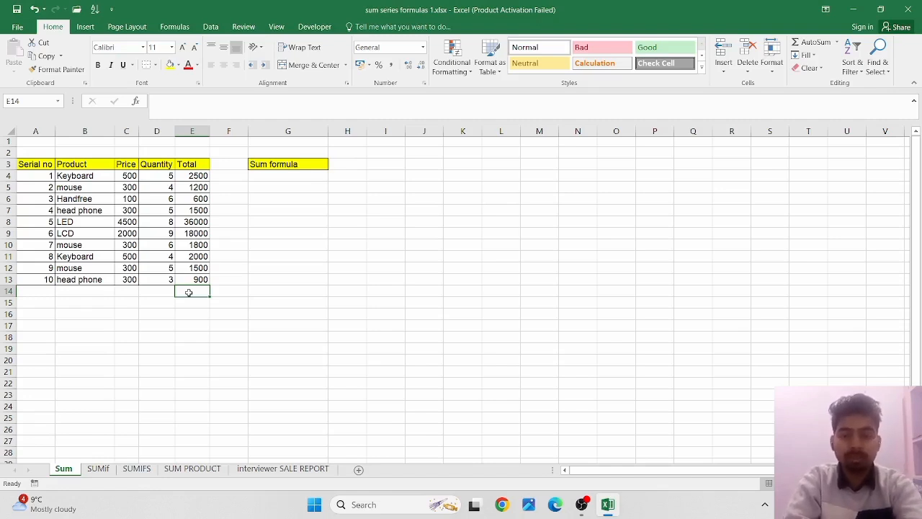
type("=")
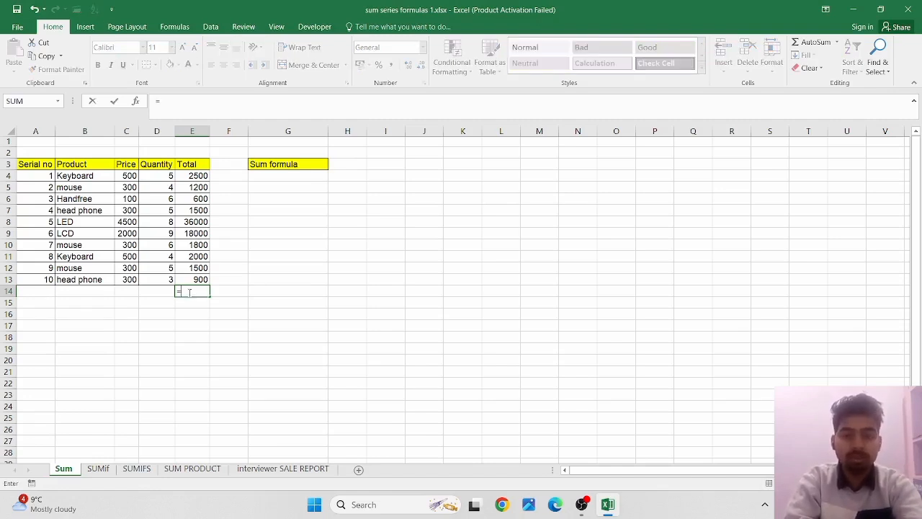
type("sum")
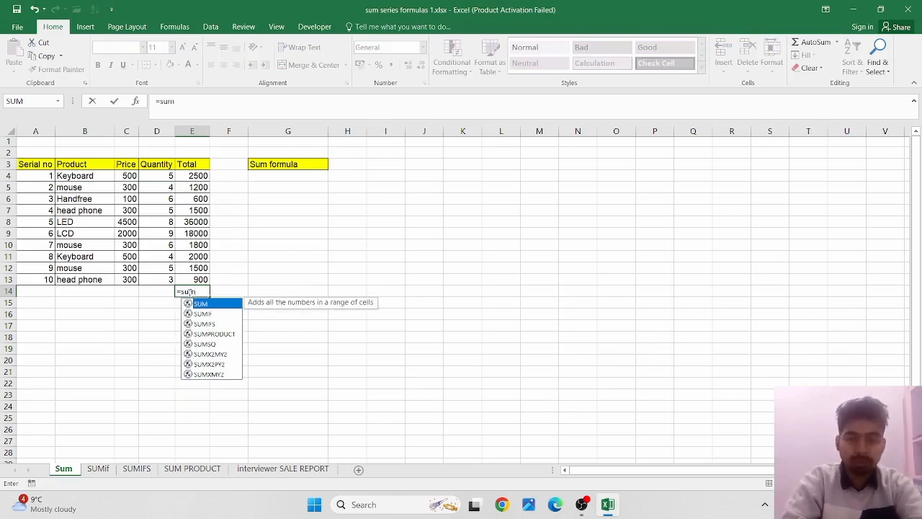
key("Down")
key("Down")
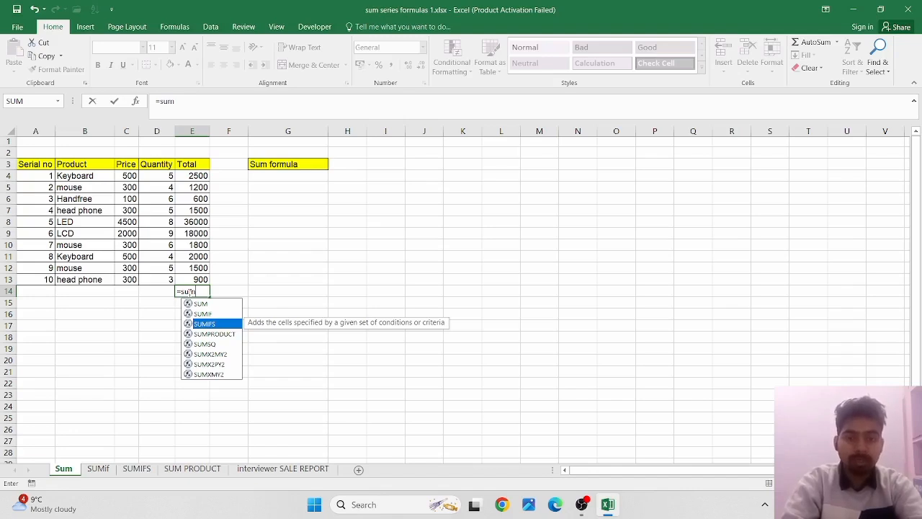
key("Up")
key("Up")
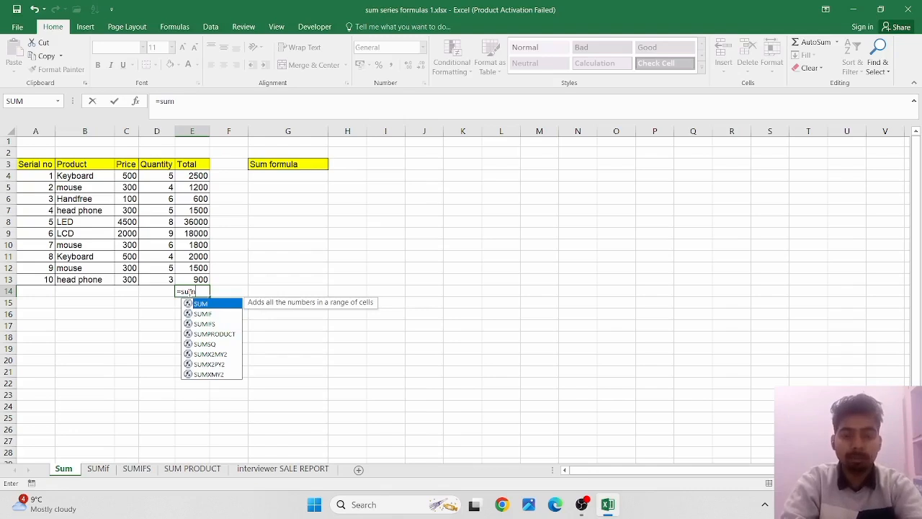
key("Return")
Step: Complete the formula in E14 as =SUM(E4:E13) to add up the Total column
left_click(188, 292)
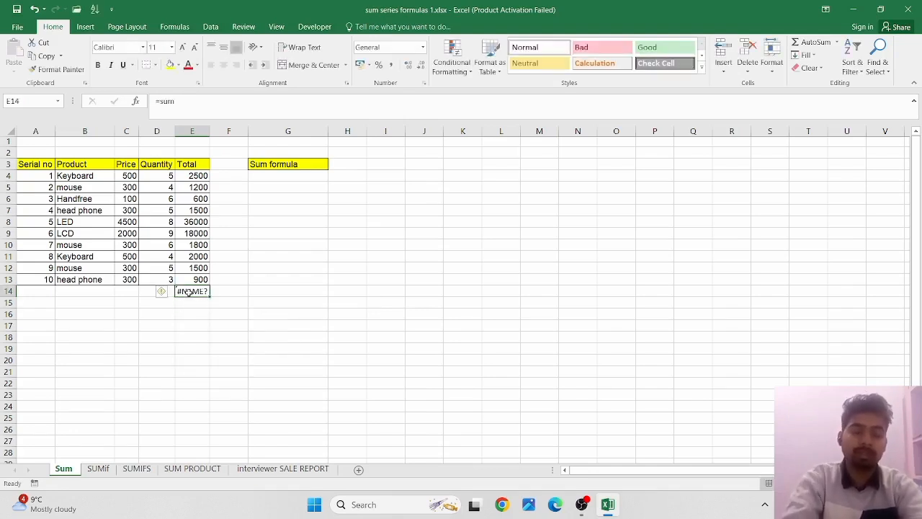
double_click(188, 292)
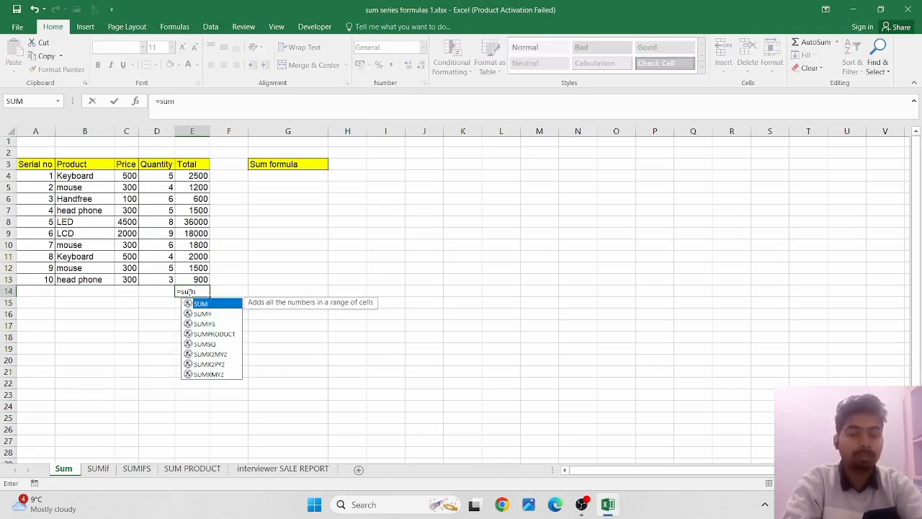
key("Down")
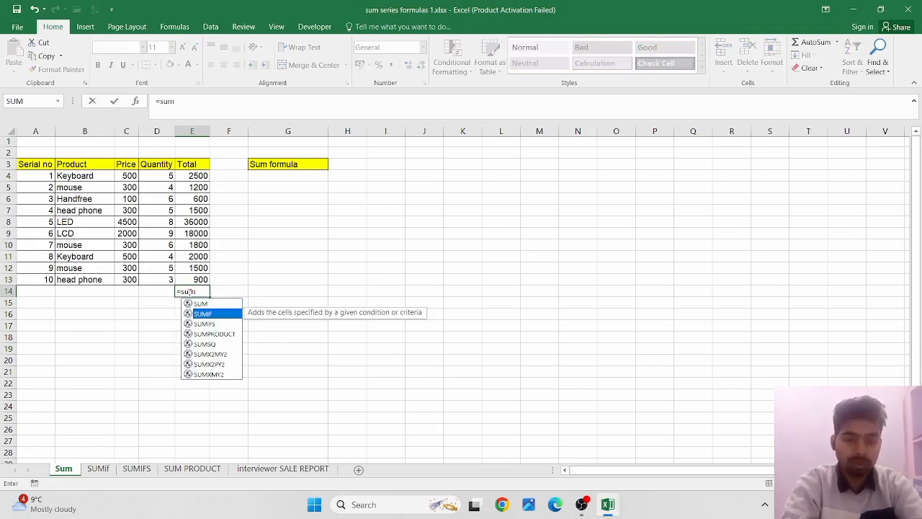
key("Up")
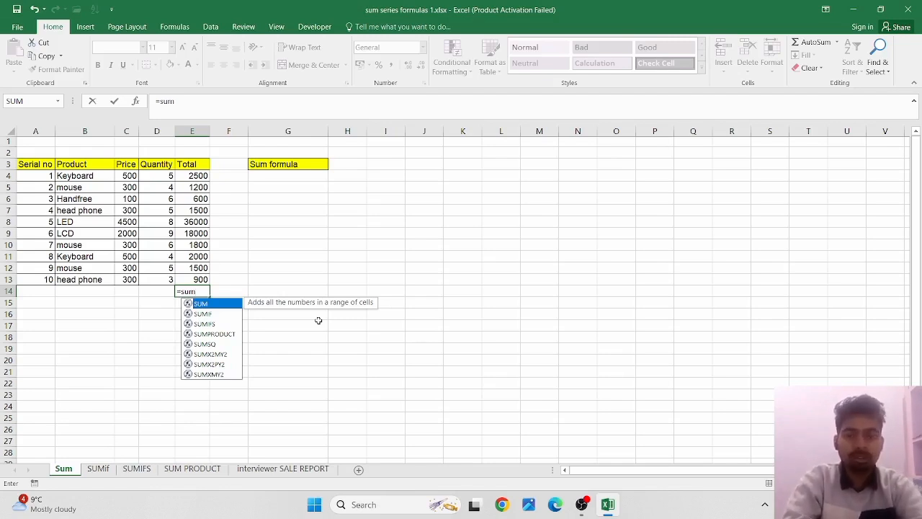
key("Tab")
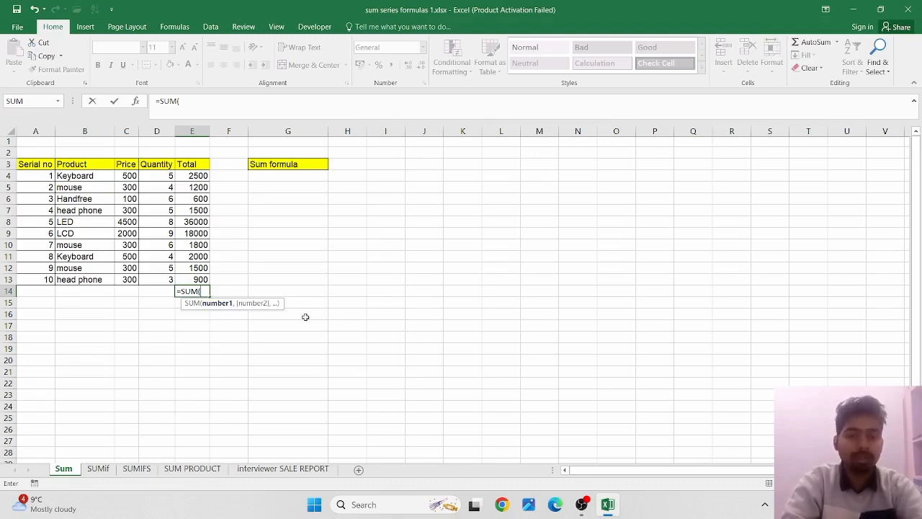
left_click(198, 176)
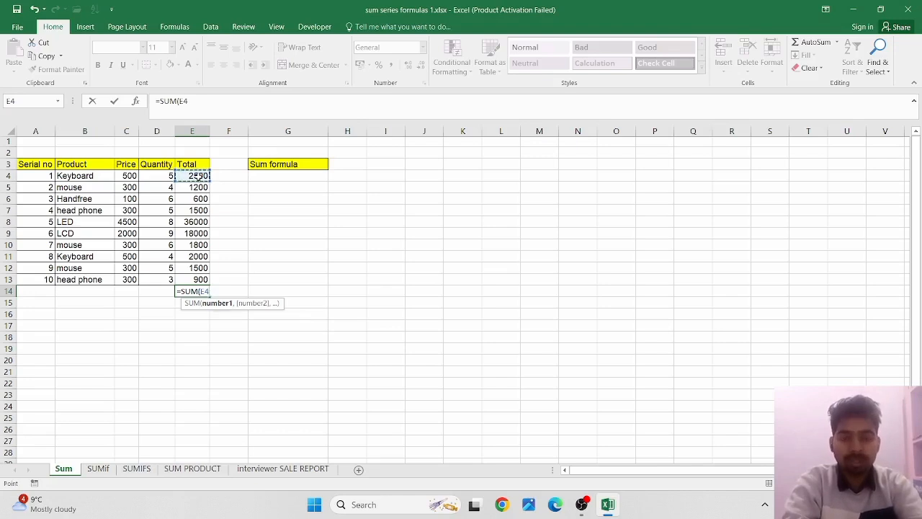
key("ctrl+shift+Down")
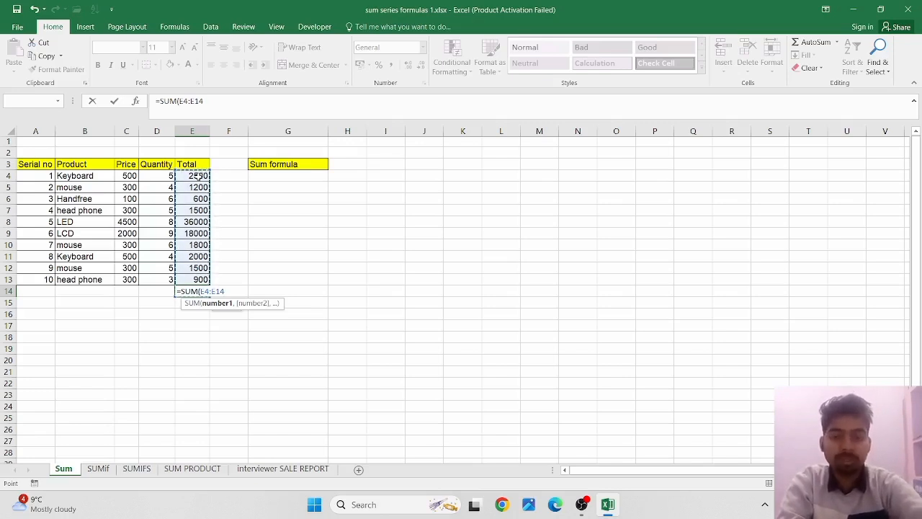
key("shift+Up")
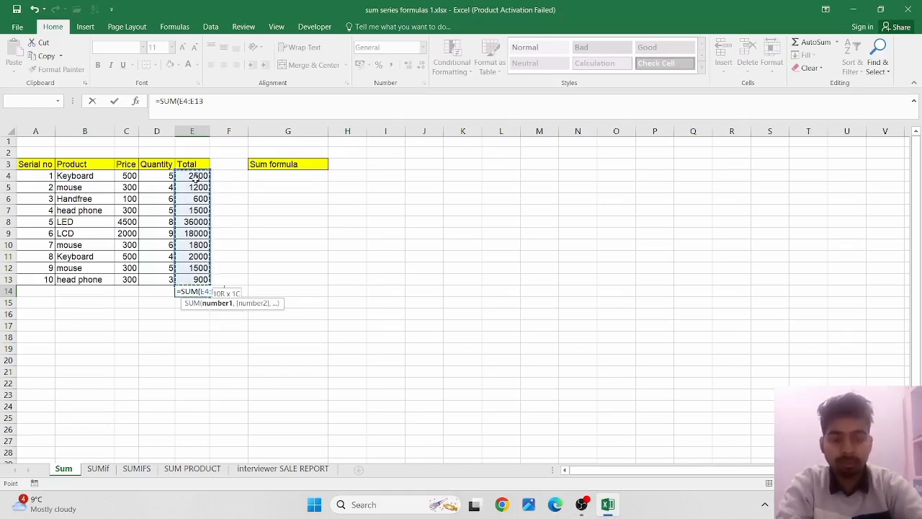
type(")")
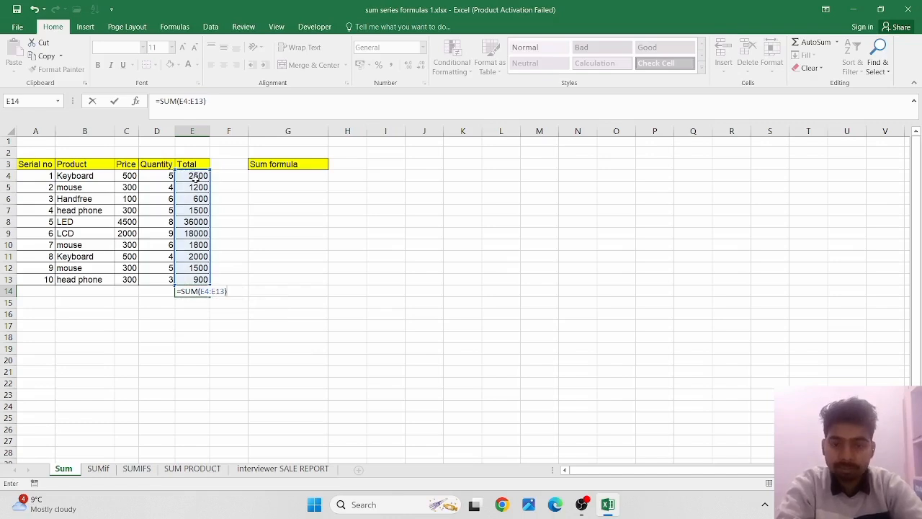
key("Return")
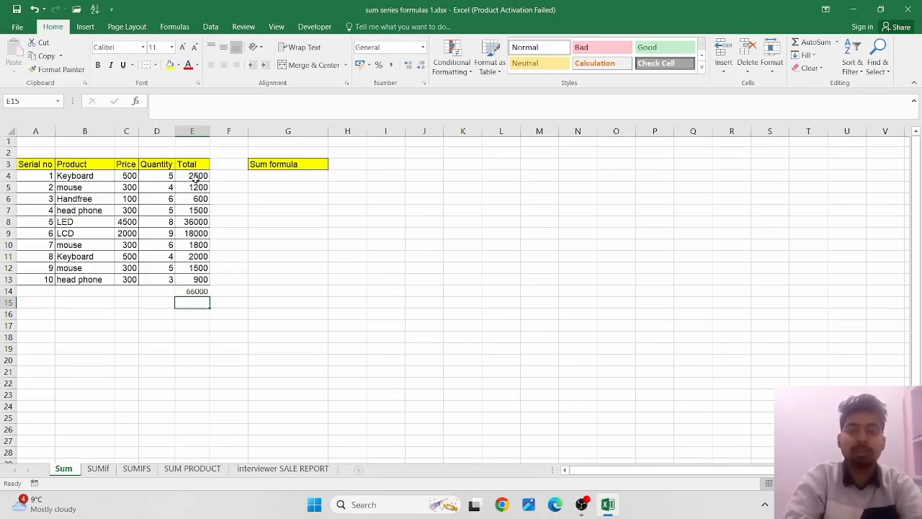
left_click(227, 293)
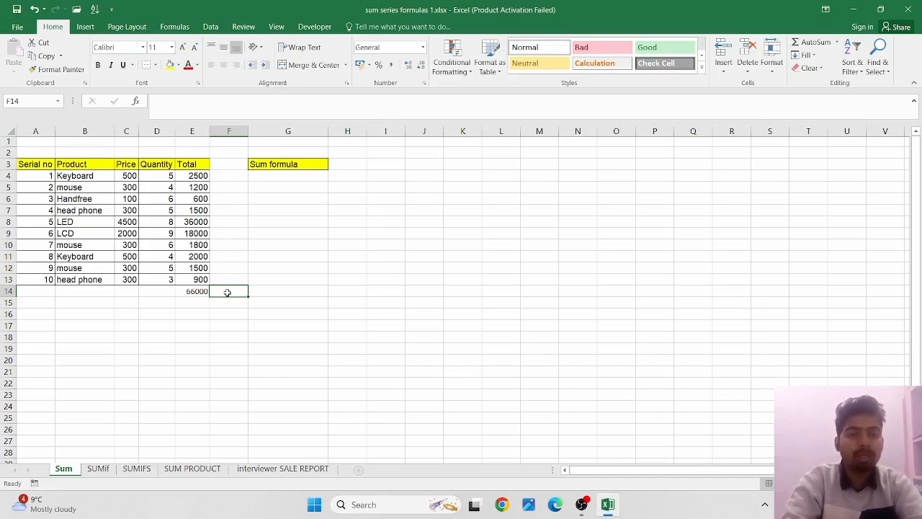
left_click(271, 274)
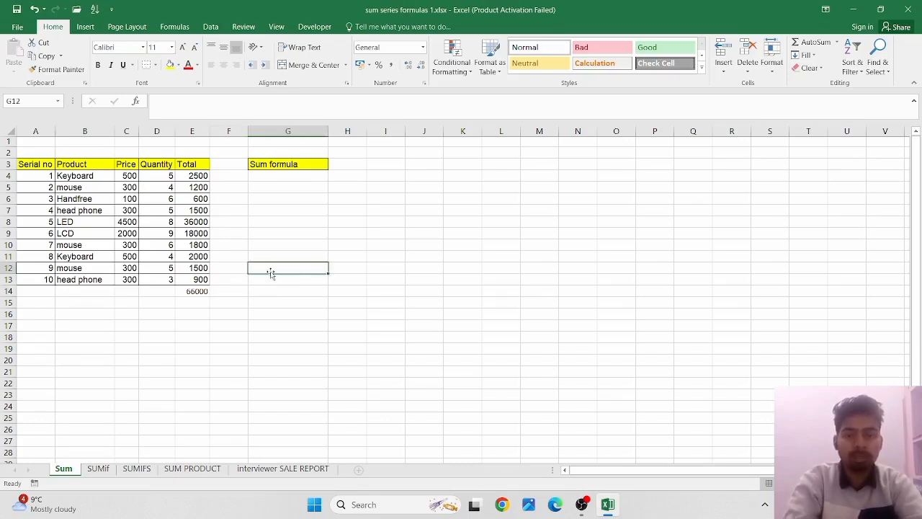
type("=sum")
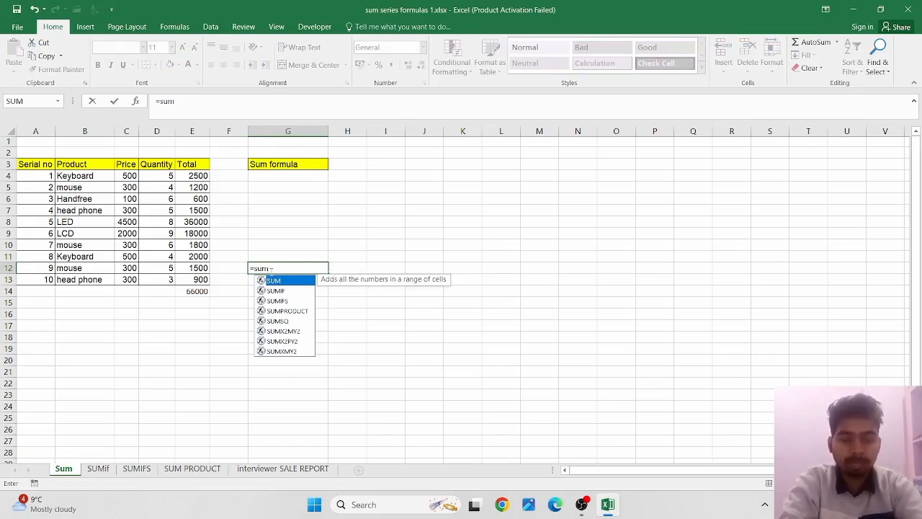
type("(")
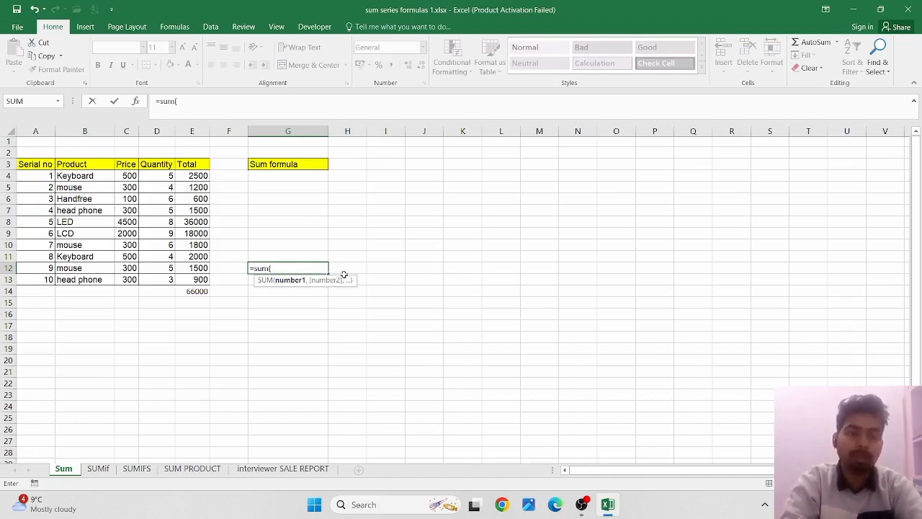
key("BackSpace")
key("BackSpace")
key("BackSpace")
key("BackSpace")
key("Escape")
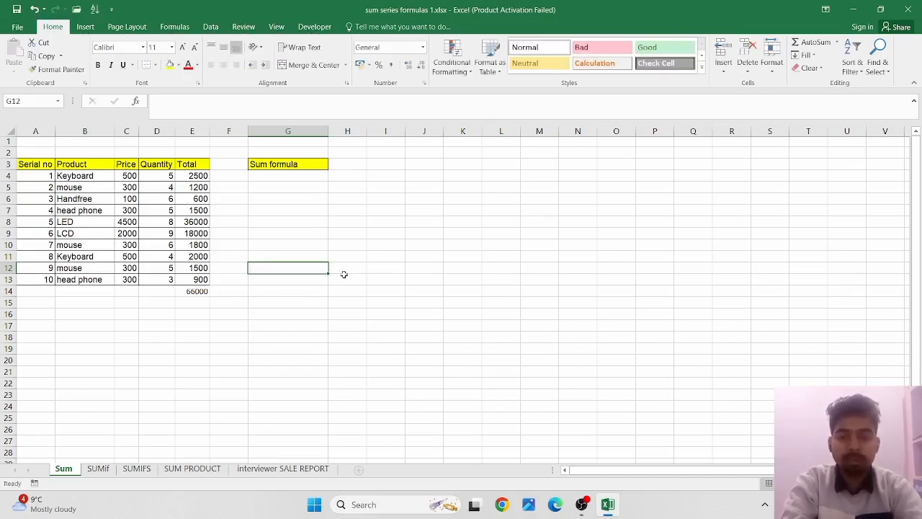
Step: Use AutoSum in cell G12 with the range E4:E13, and compare its formula with the one in E14
key("alt+equal")
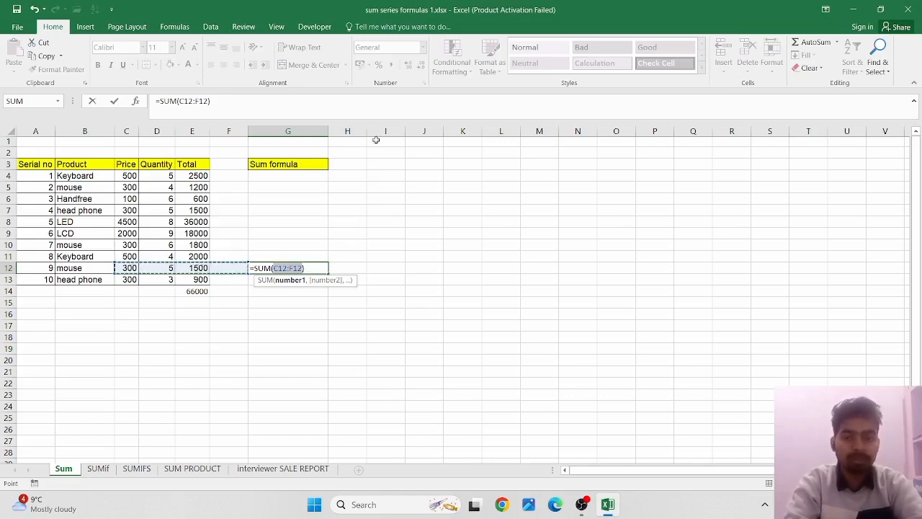
left_click(188, 175)
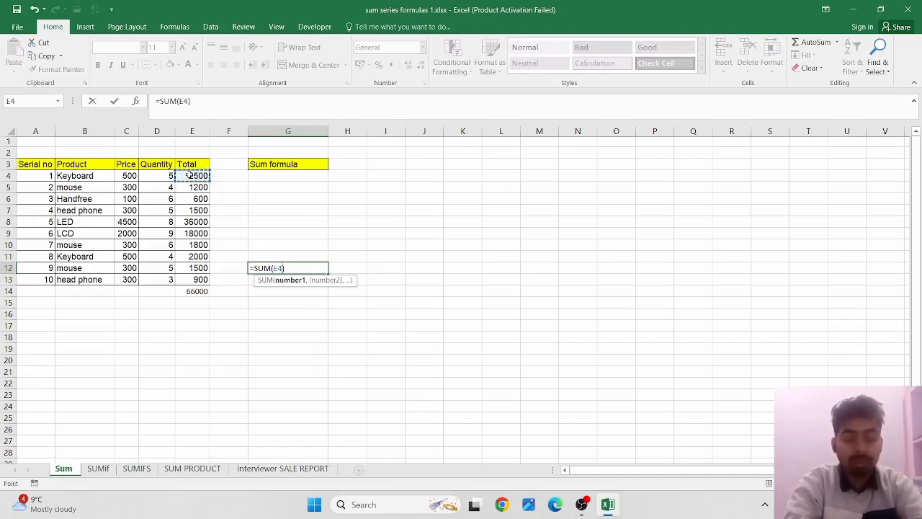
key("ctrl+shift+Down")
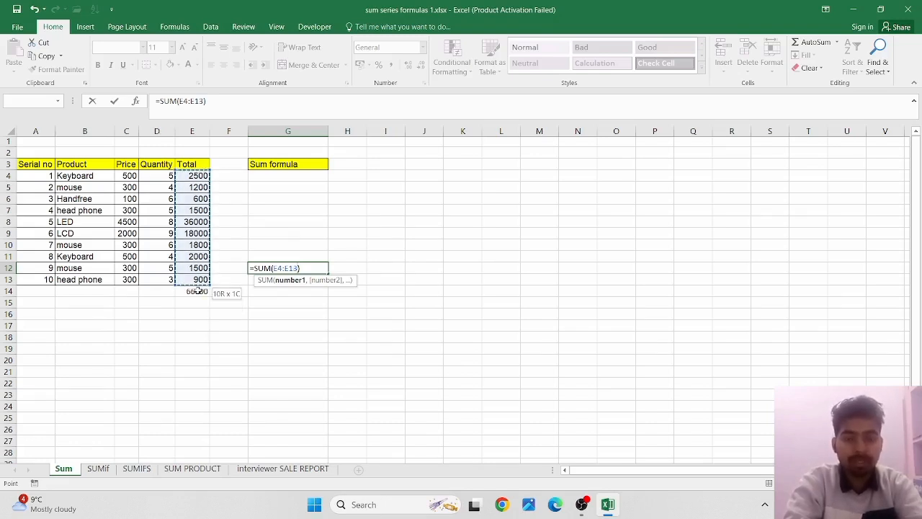
key("Return")
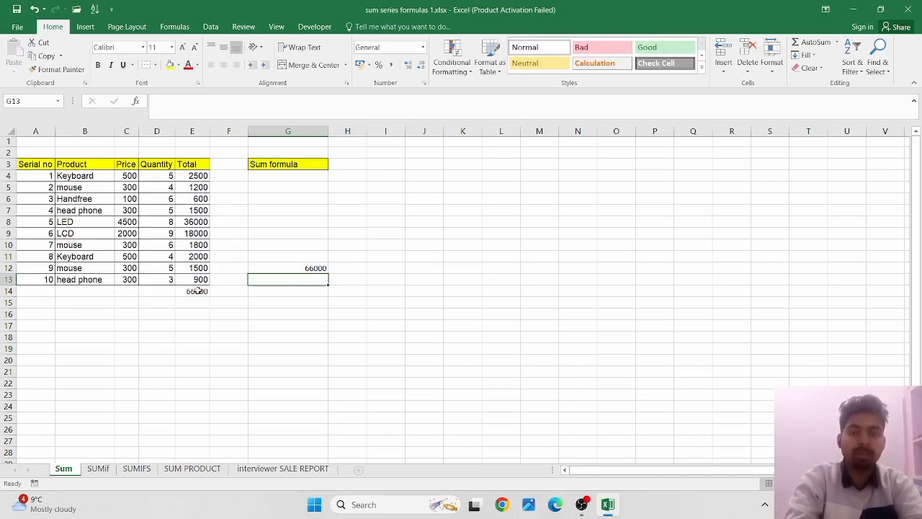
left_click(196, 290)
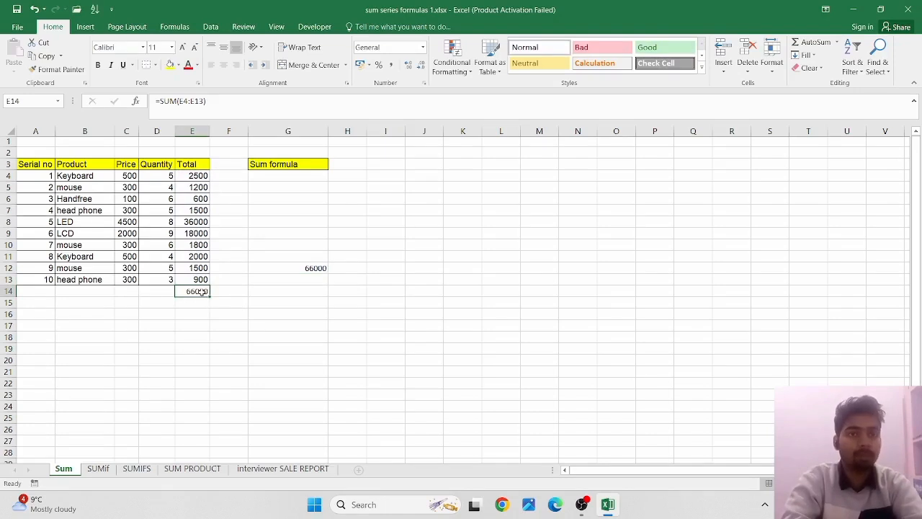
left_click(301, 270)
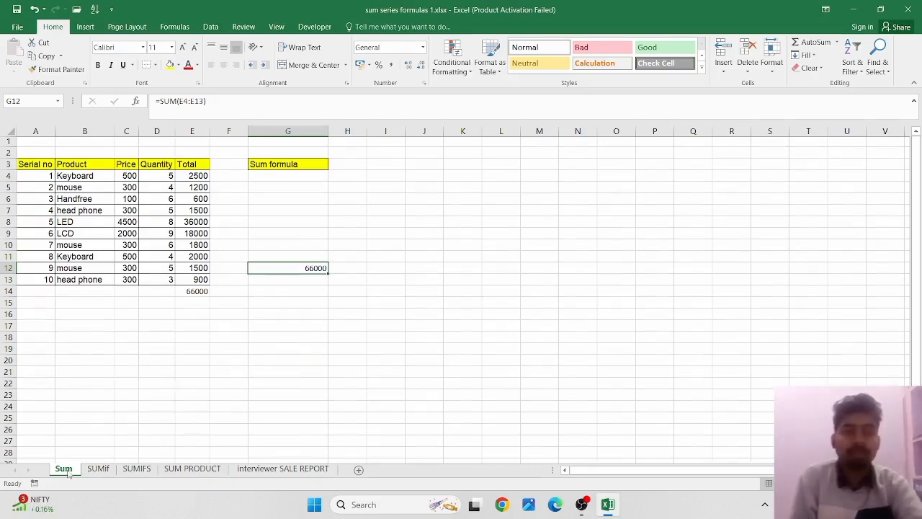
Step: On the SUMif sheet, start a SUMIF formula in J3 with the Product cells C3:C21 as the range
left_click(100, 469)
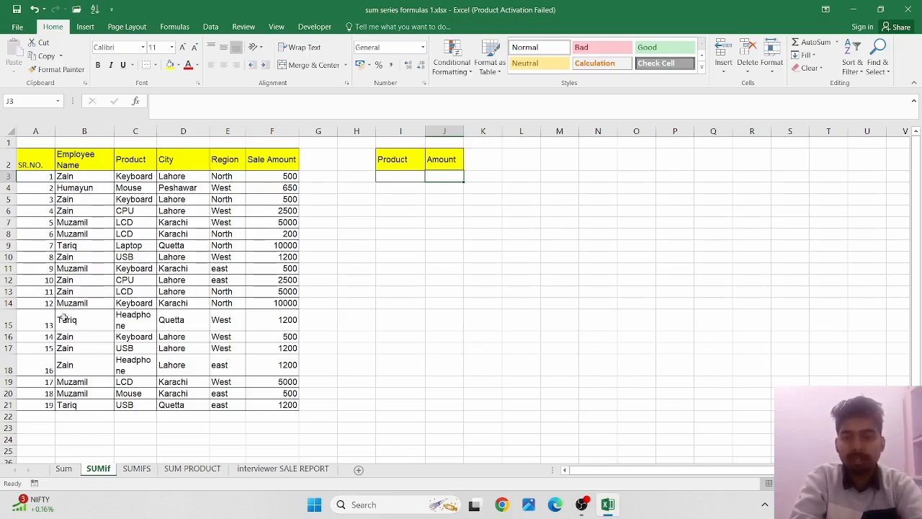
left_click(398, 177)
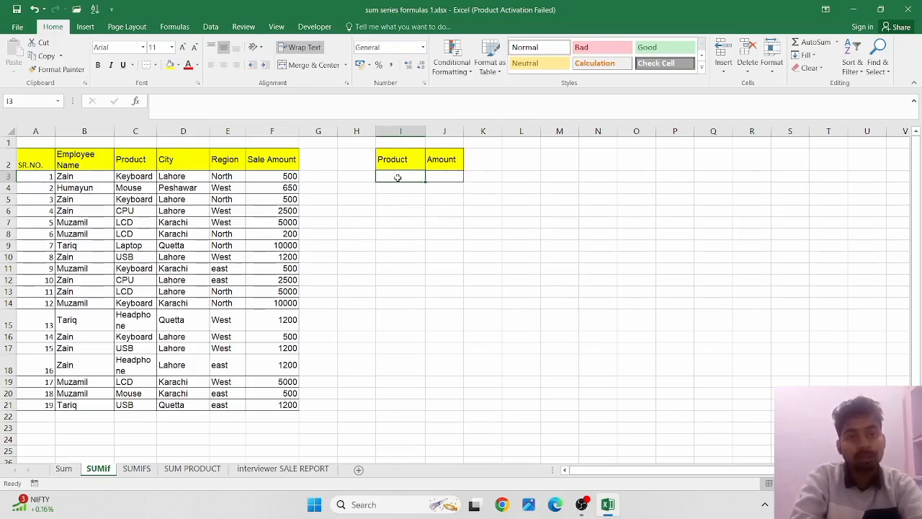
left_click(450, 177)
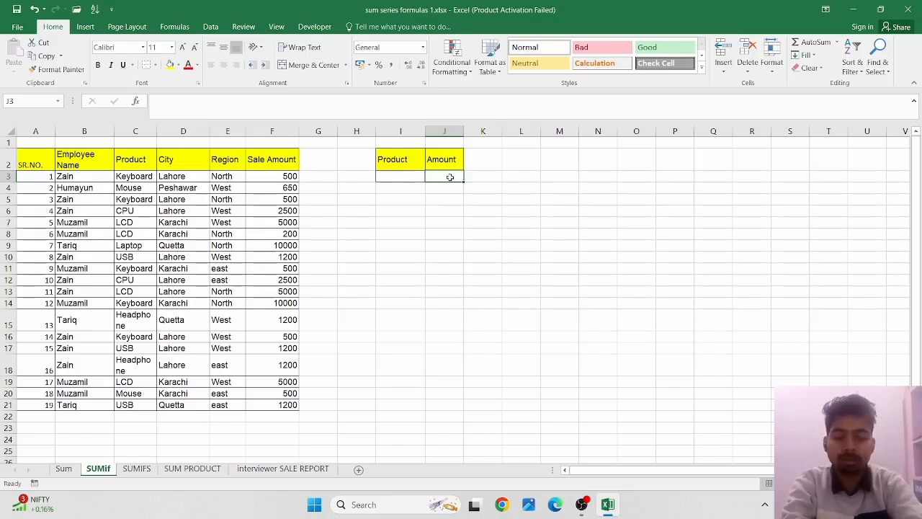
type("=sum")
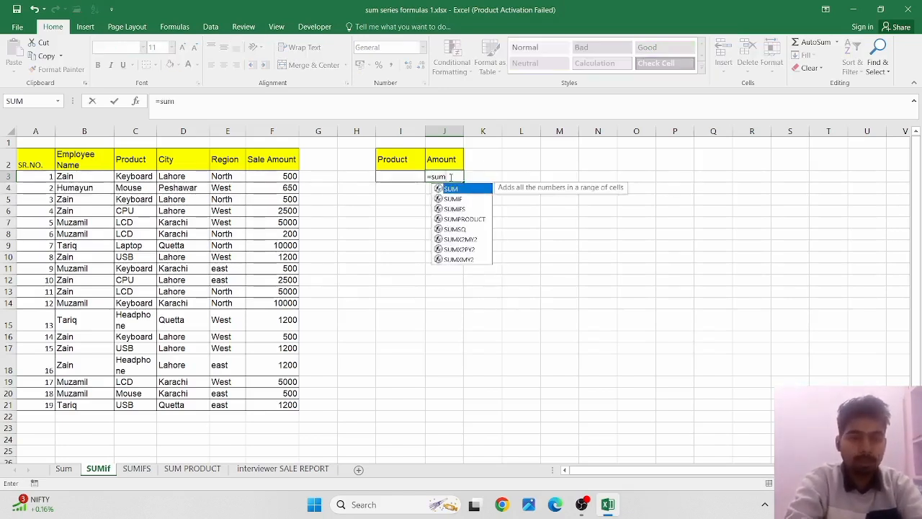
key("Down")
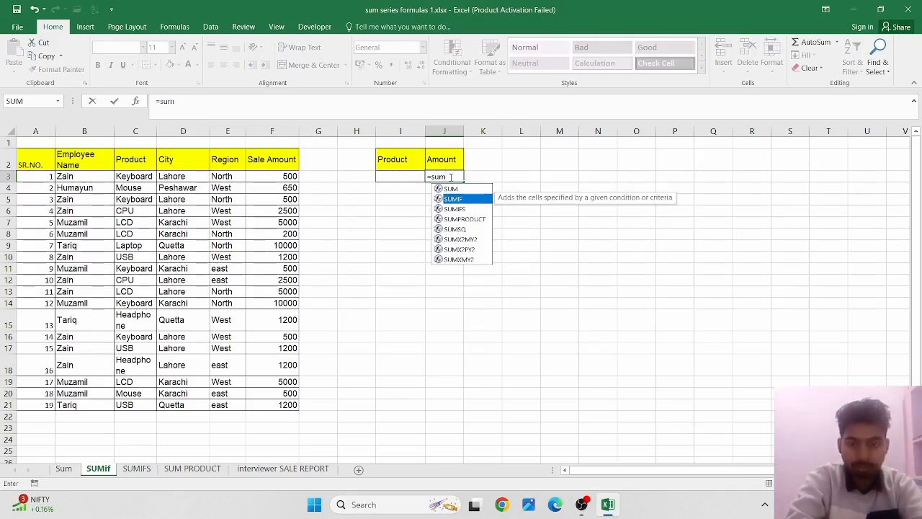
key("Tab")
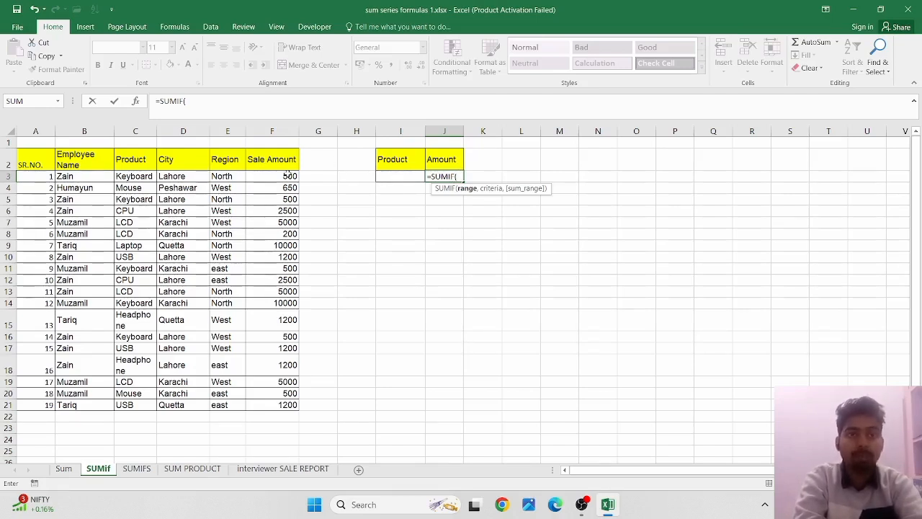
left_click(125, 175)
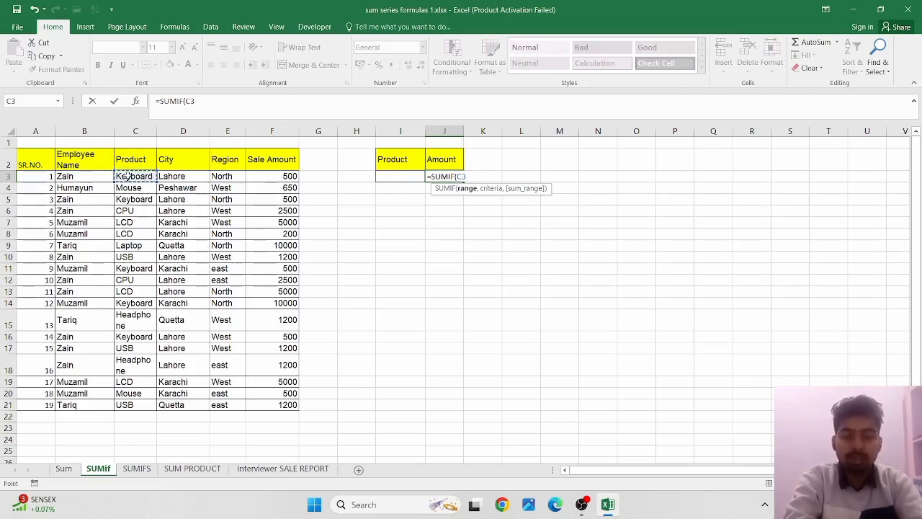
key("ctrl+shift+Down")
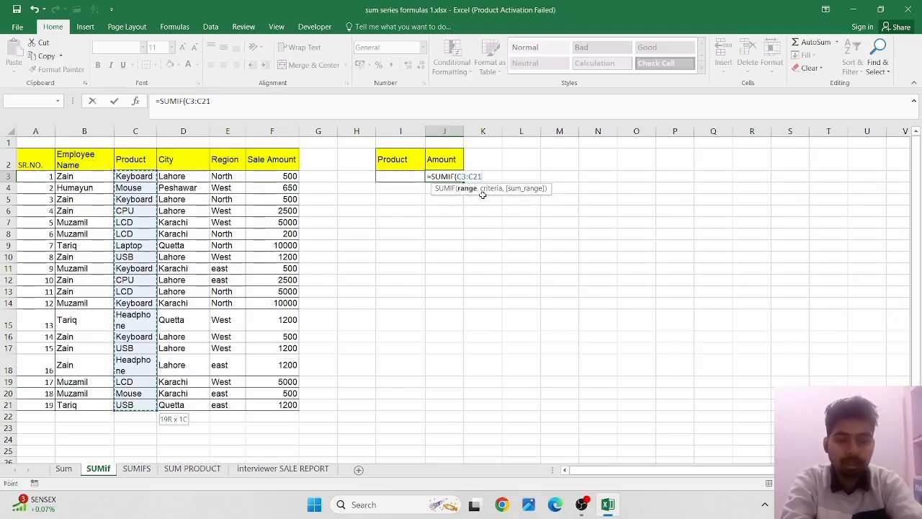
Step: Complete the J3 formula as =SUMIF(C3:C21,I3,F3:F21), with I3 as the criteria and the Sale Amount cells as the sum range
type(",")
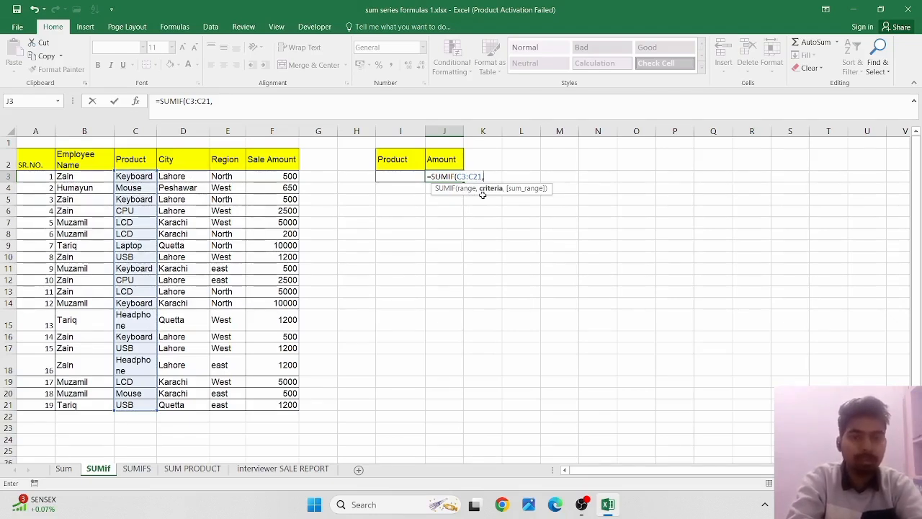
left_click(403, 178)
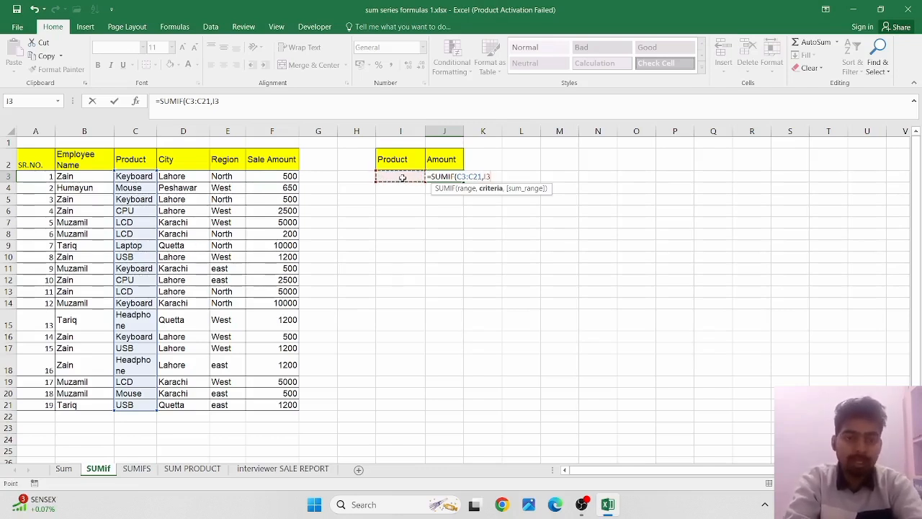
type(",")
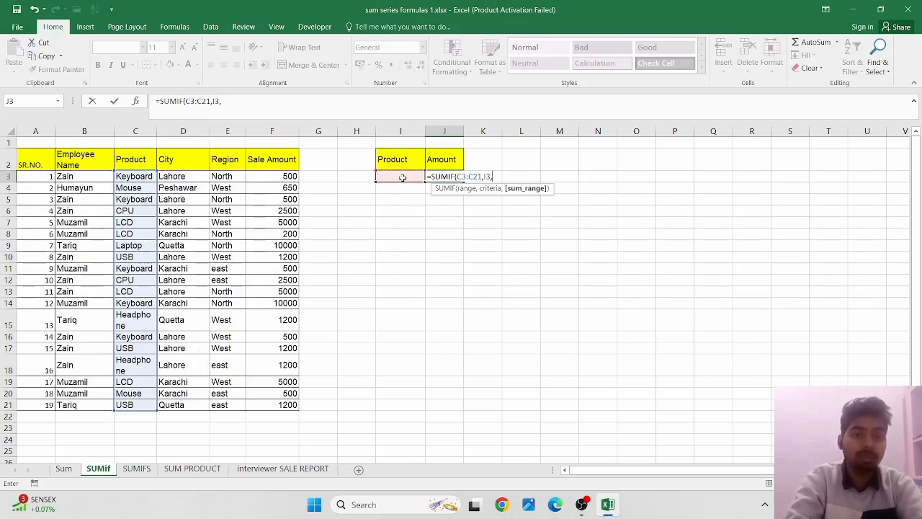
left_click(283, 176)
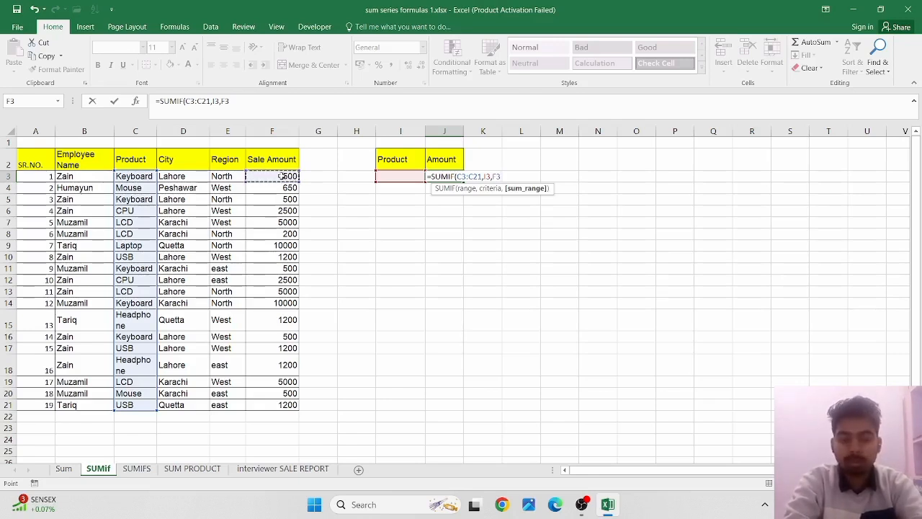
key("ctrl+shift+Down")
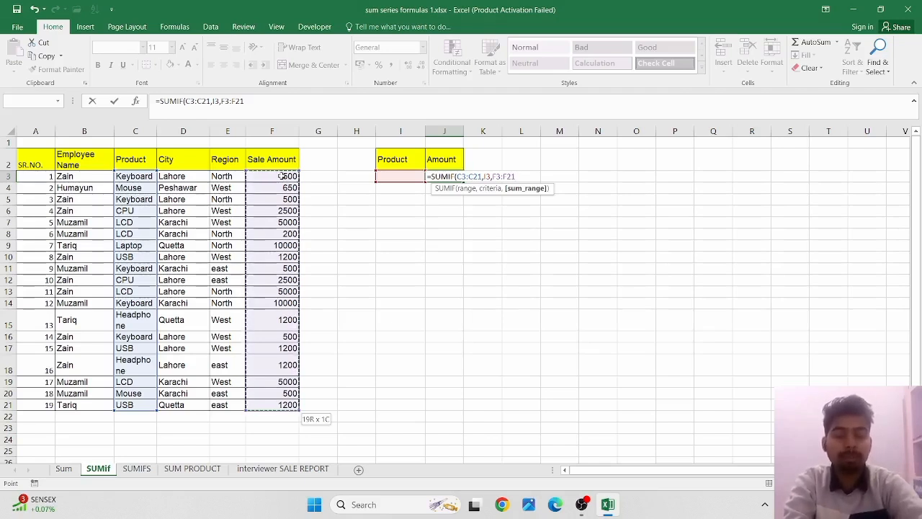
type(")")
key("Return")
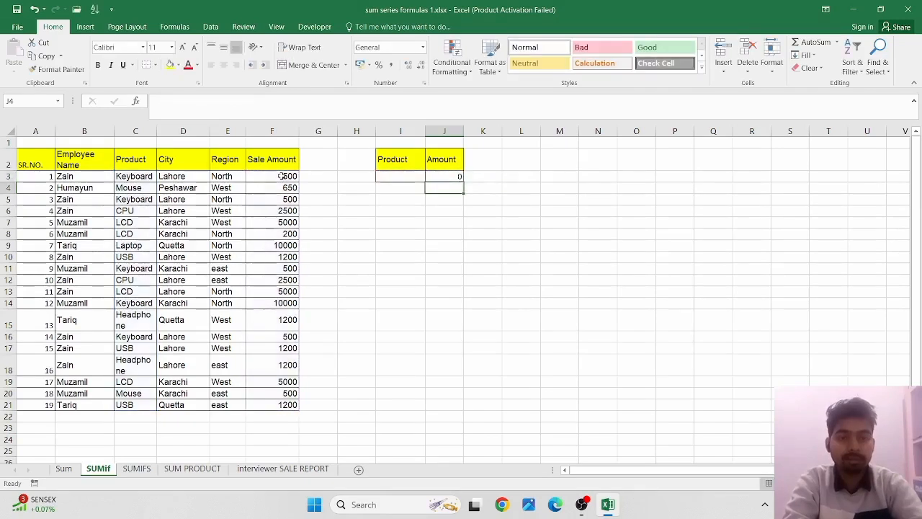
Step: Enter cpu in I3 as the product for the SUMIF formula to total
left_click(401, 177)
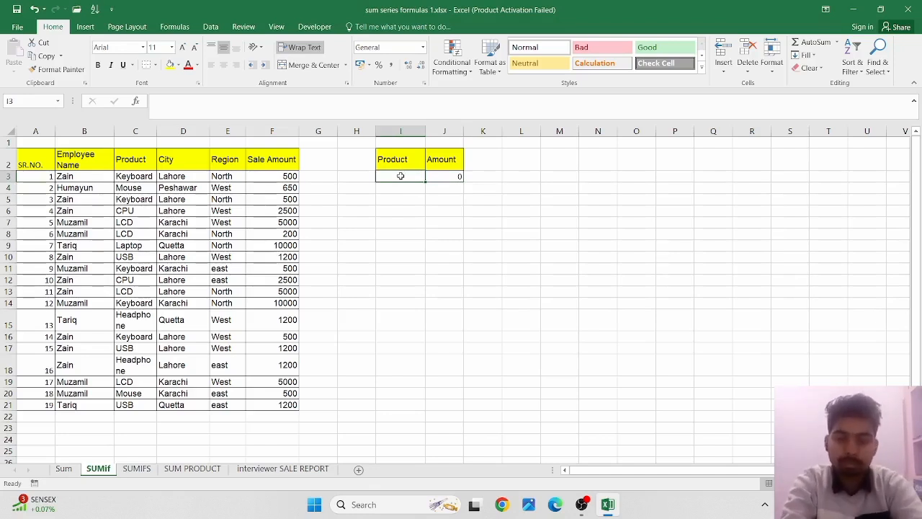
type("cpu")
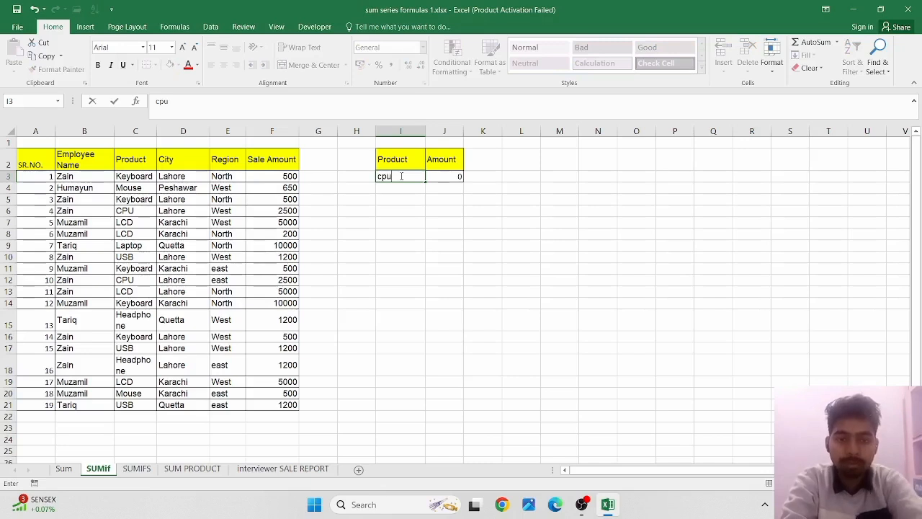
key("Return")
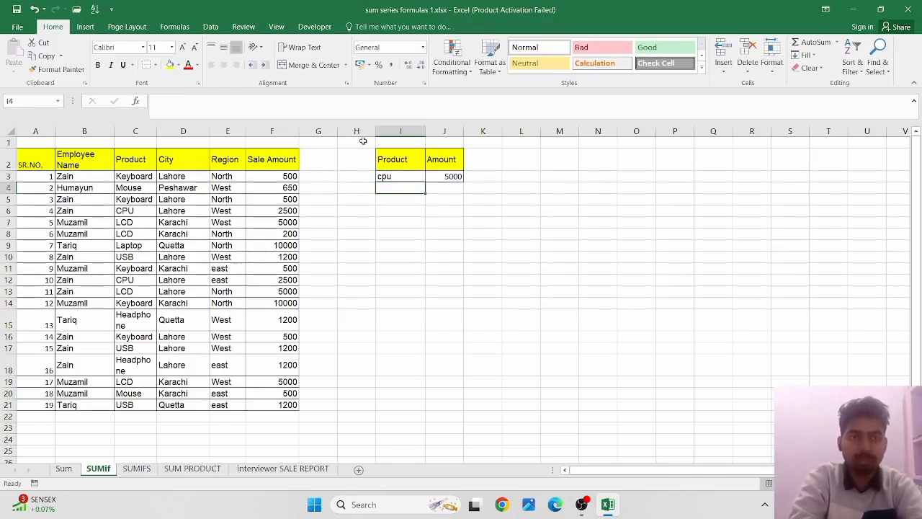
Step: Highlight both CPU rows, 6 and 12, with a blue fill across the entire row
left_click(135, 211)
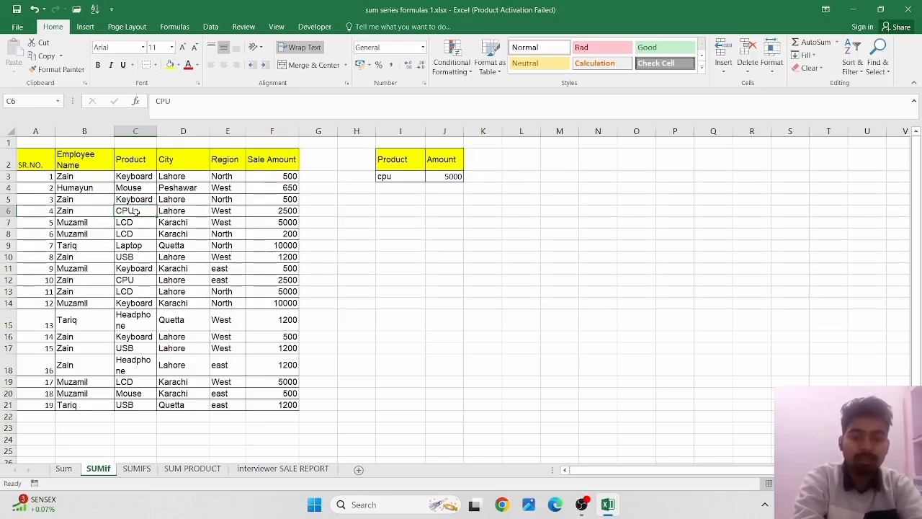
key("shift+space")
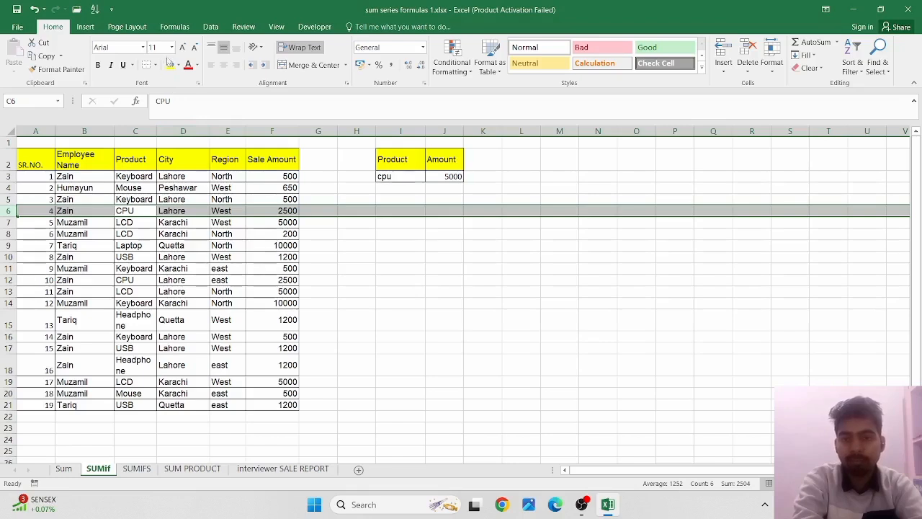
left_click(179, 64)
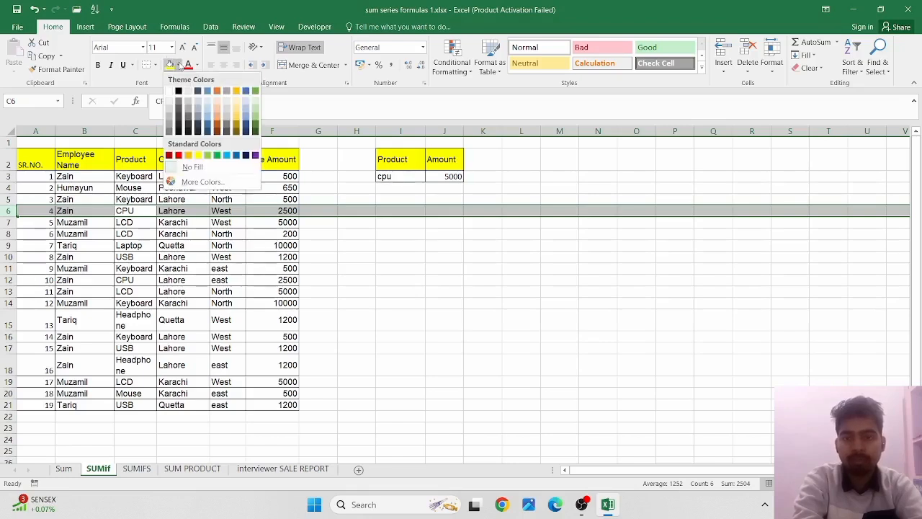
left_click(208, 122)
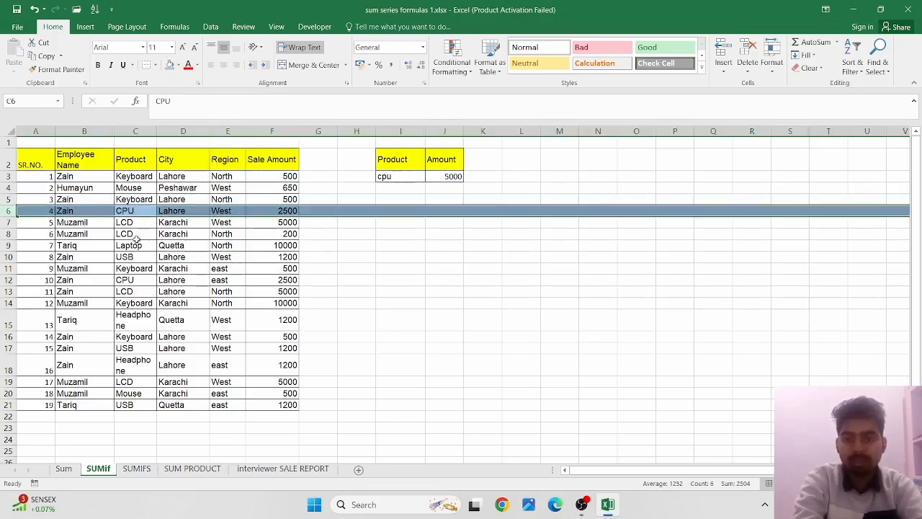
left_click(134, 281)
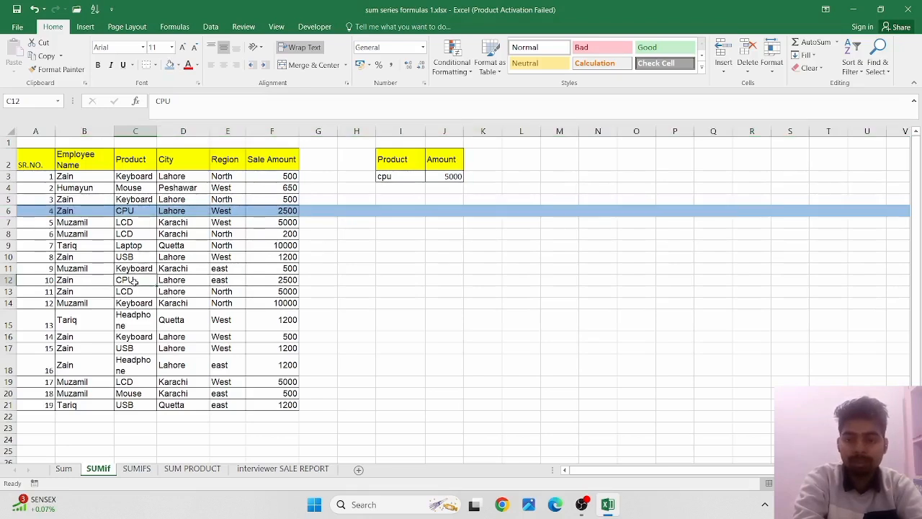
key("shift+space")
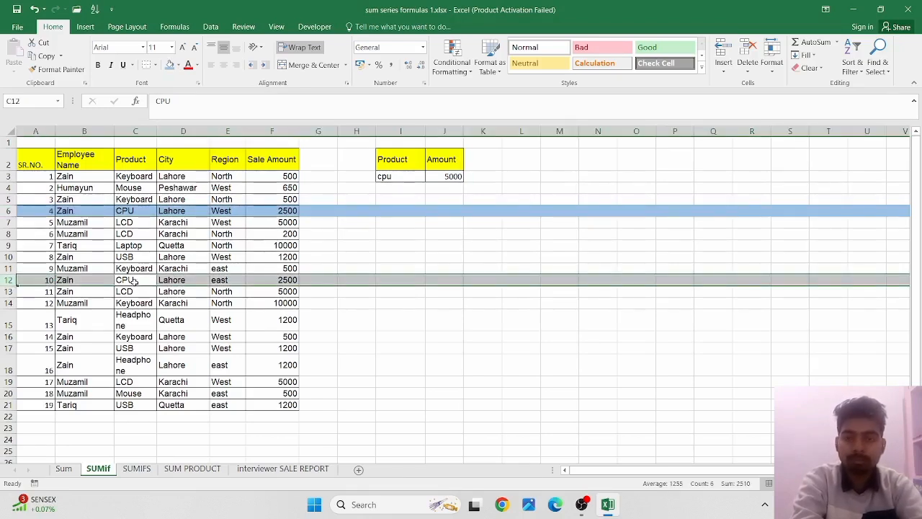
left_click(170, 65)
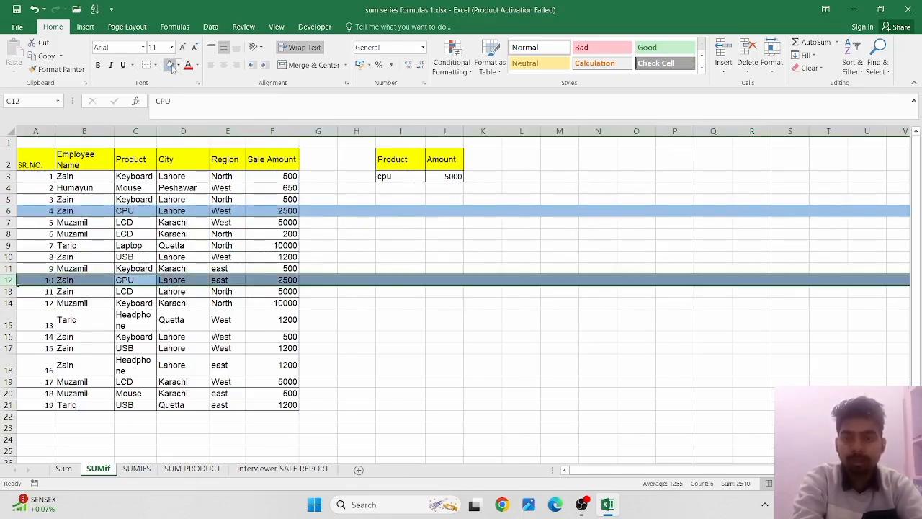
left_click(286, 212)
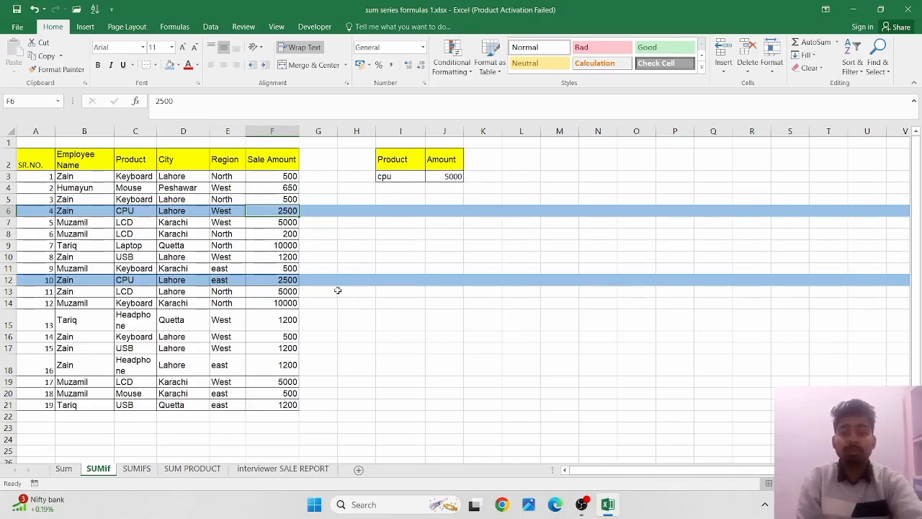
Step: On the SUMIFS sheet, start a SUMIFS formula in K3 with the Sale Amount cells F3:F21 as the sum range
left_click(137, 470)
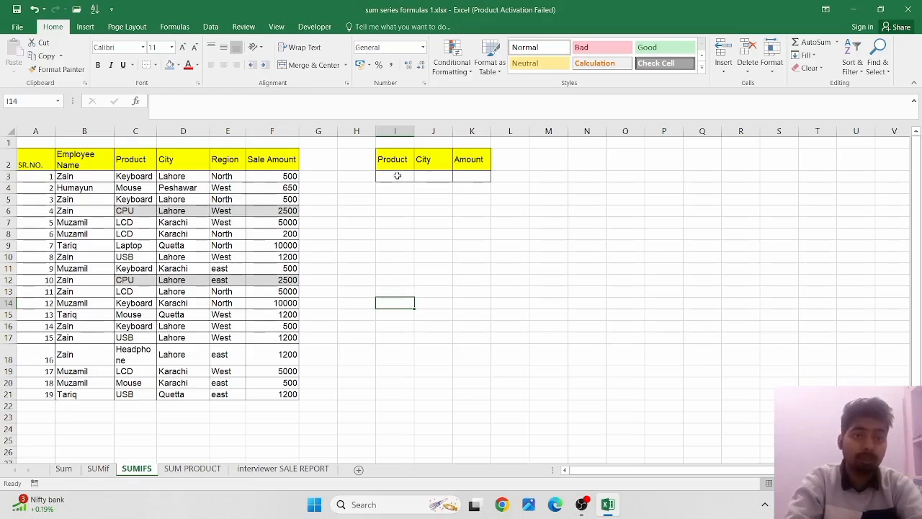
left_click(473, 174)
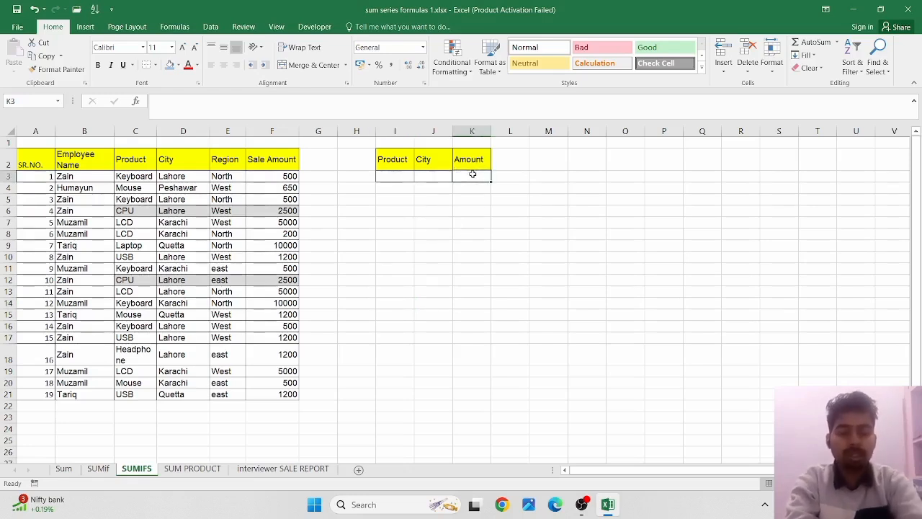
type("=sum")
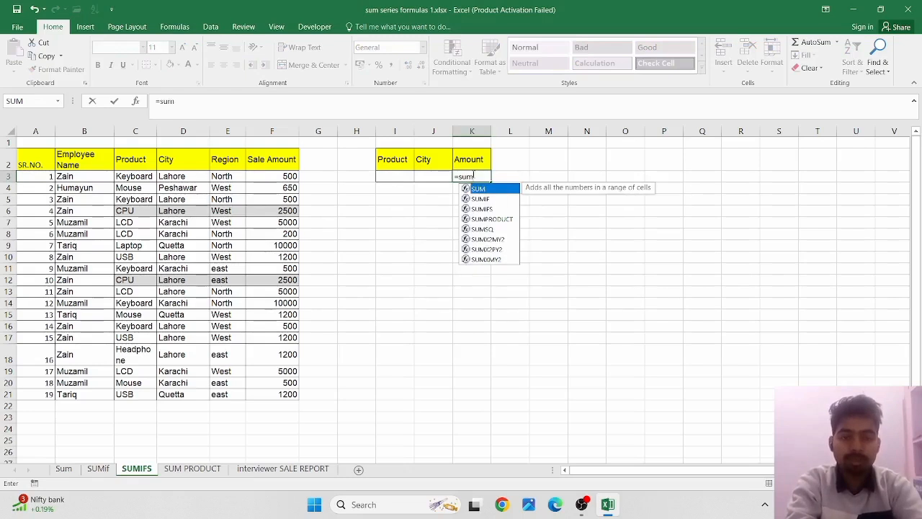
type("ifs")
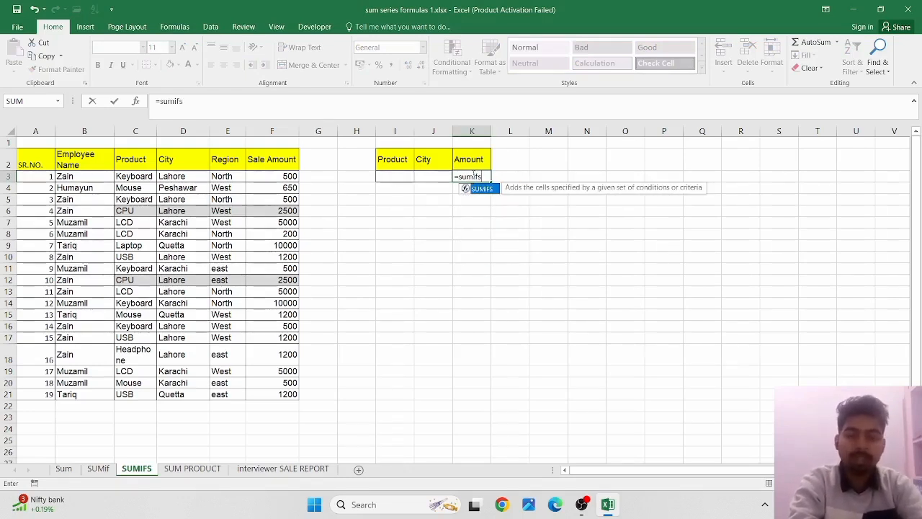
key("Tab")
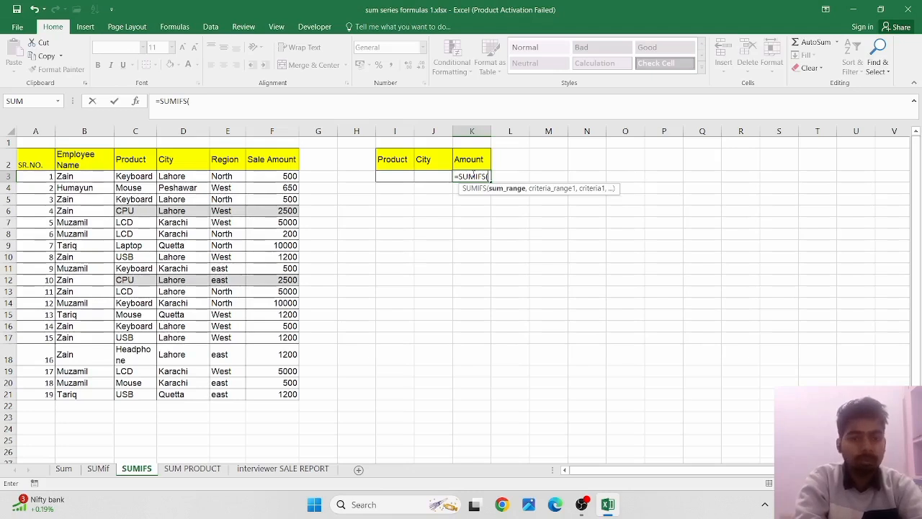
left_click(273, 166)
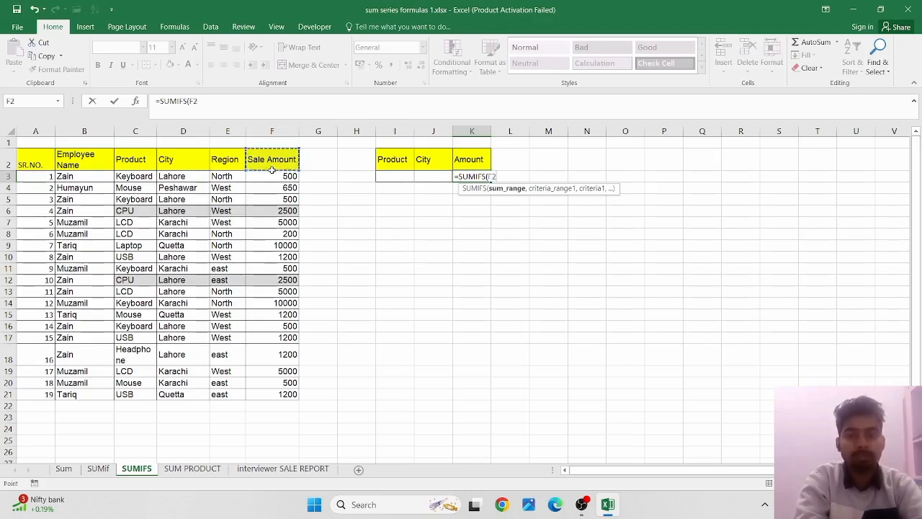
left_click(273, 176)
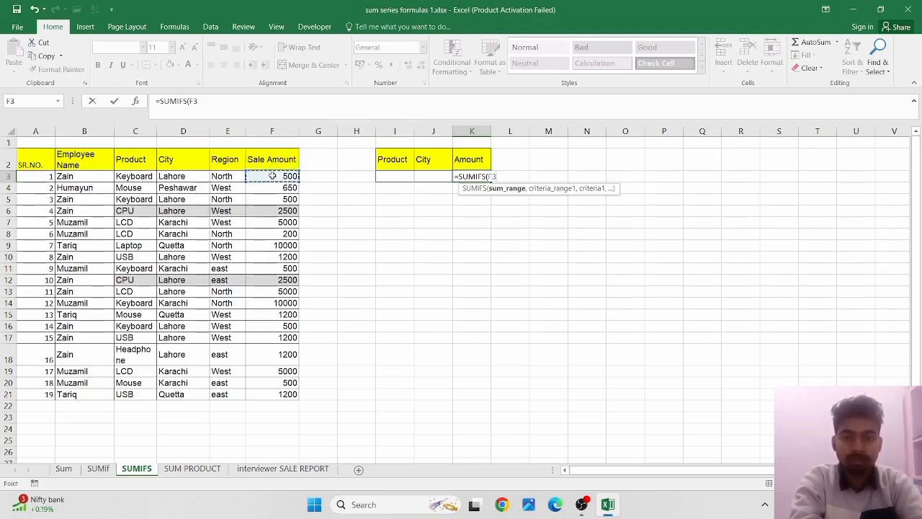
key("ctrl+shift+Down")
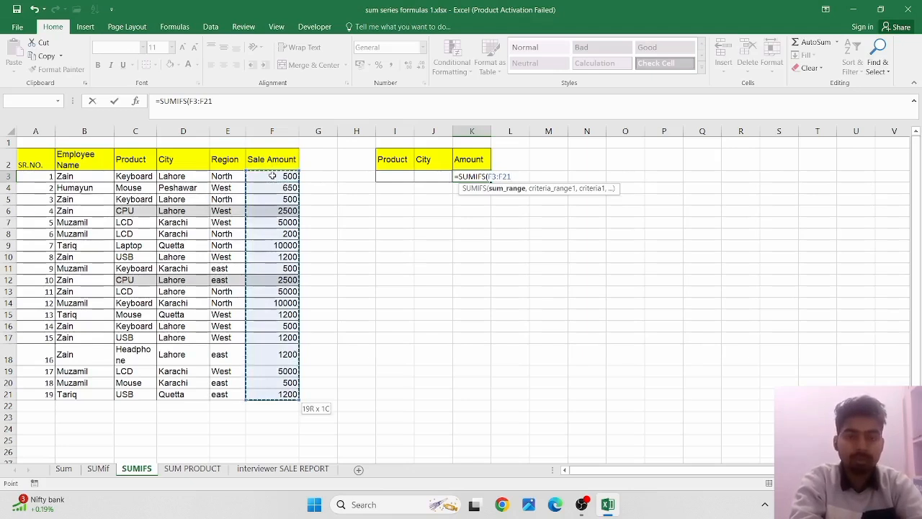
Step: Add the Product cells C3:C21 as the formula's first criteria range, with I3 as its criterion
type(",")
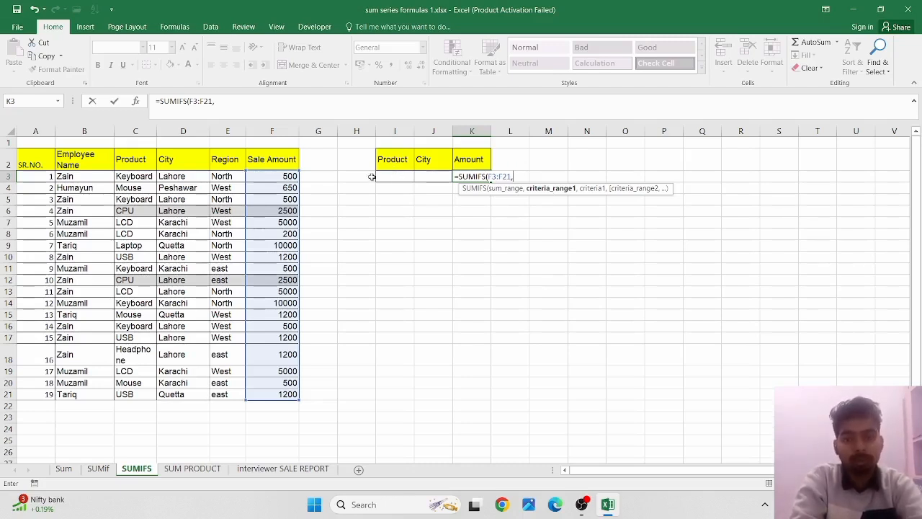
left_click(128, 177)
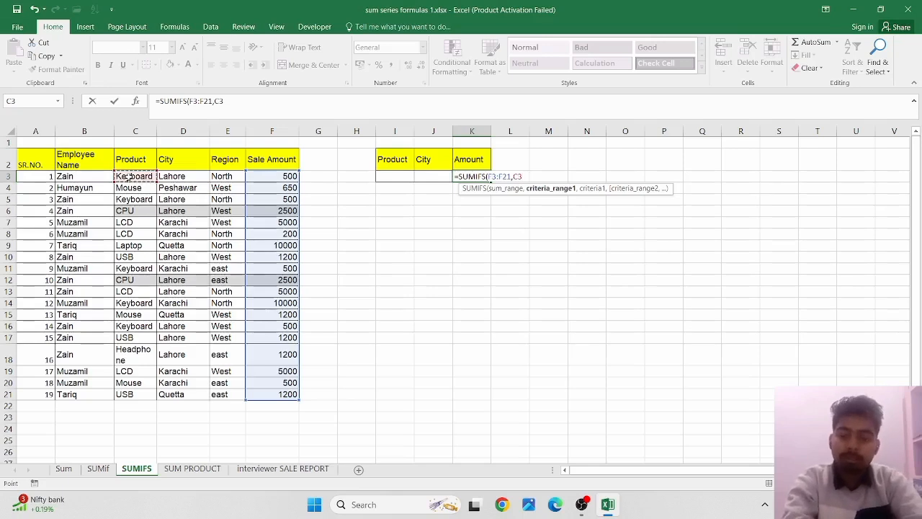
key("ctrl+shift+Down")
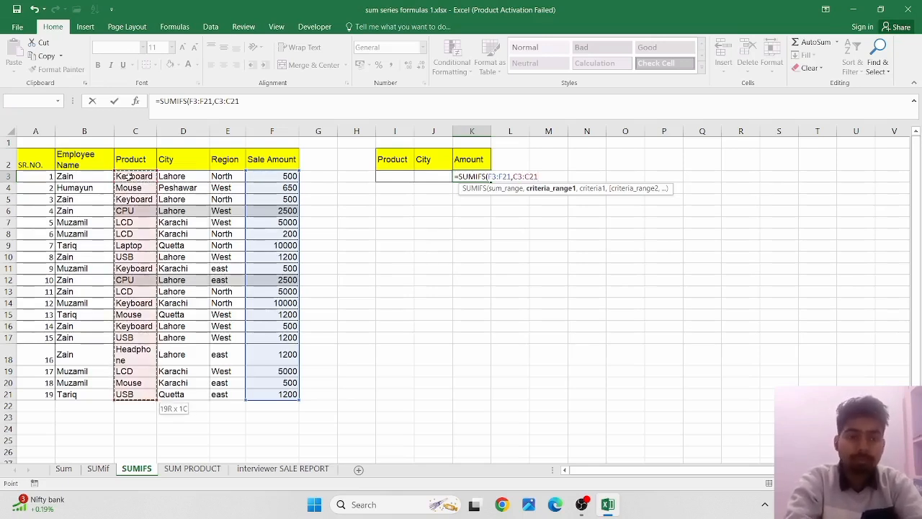
type(",")
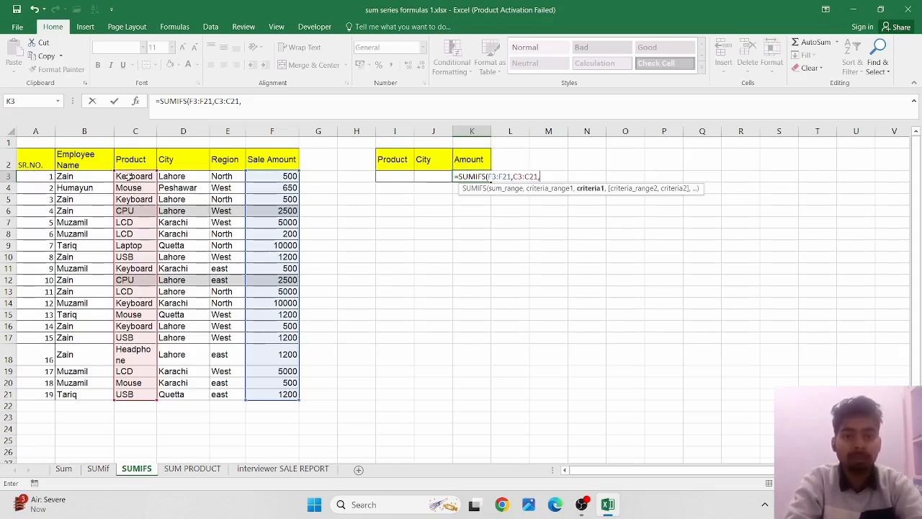
left_click(389, 177)
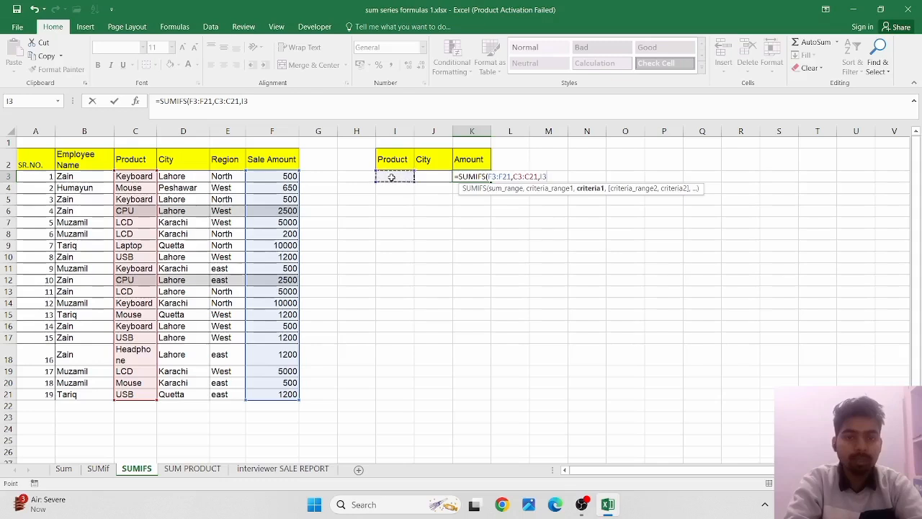
type(",")
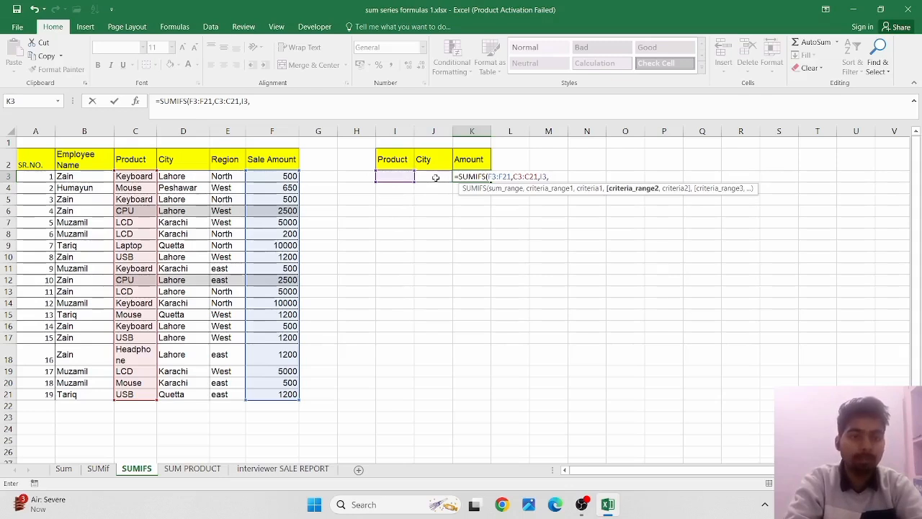
Step: Complete the K3 formula with the City cells D3:D21 as the second criteria range and J3 as its criterion
left_click(179, 175)
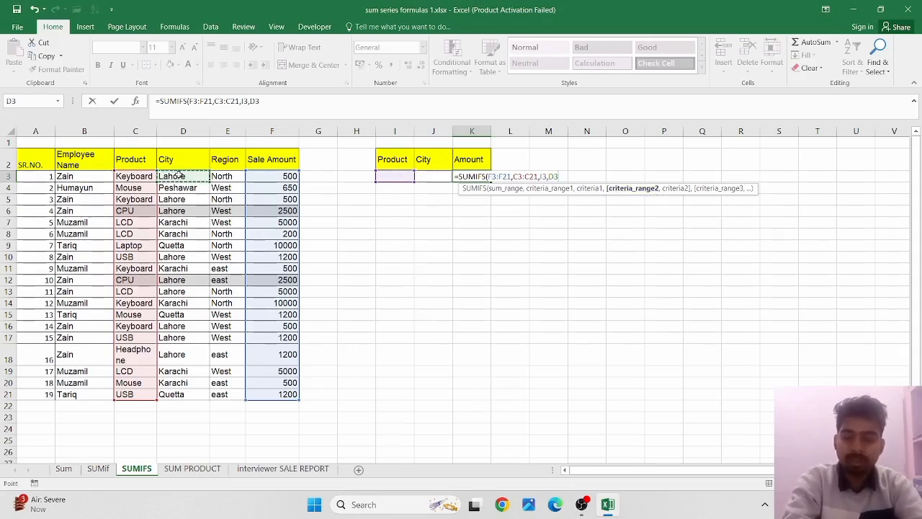
key("ctrl+shift+Down")
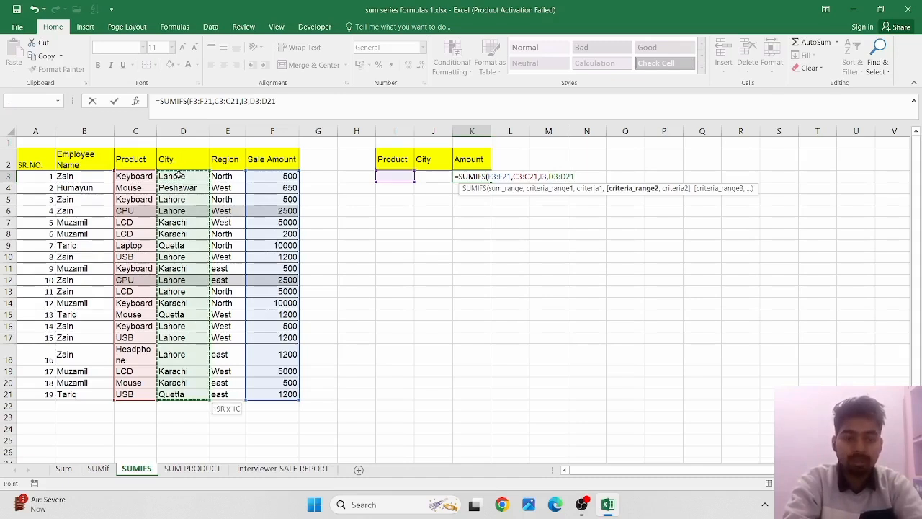
type(",")
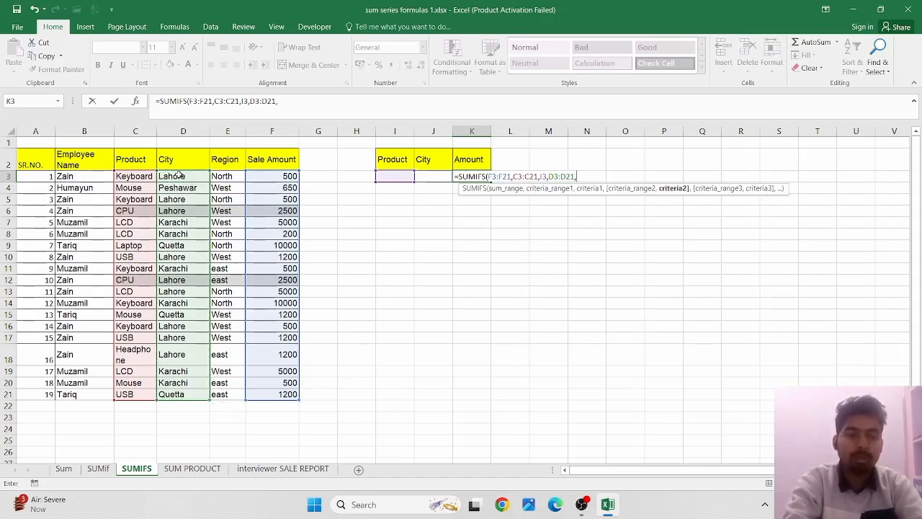
left_click(432, 176)
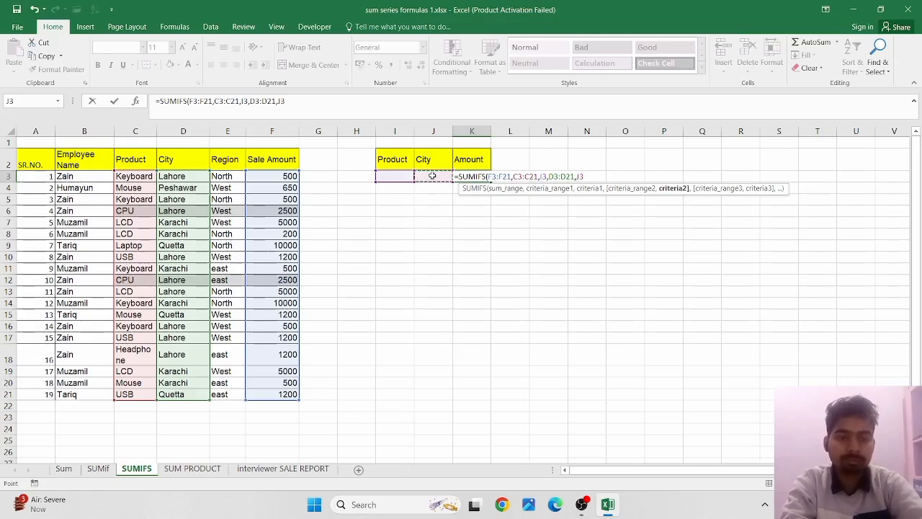
key("Return")
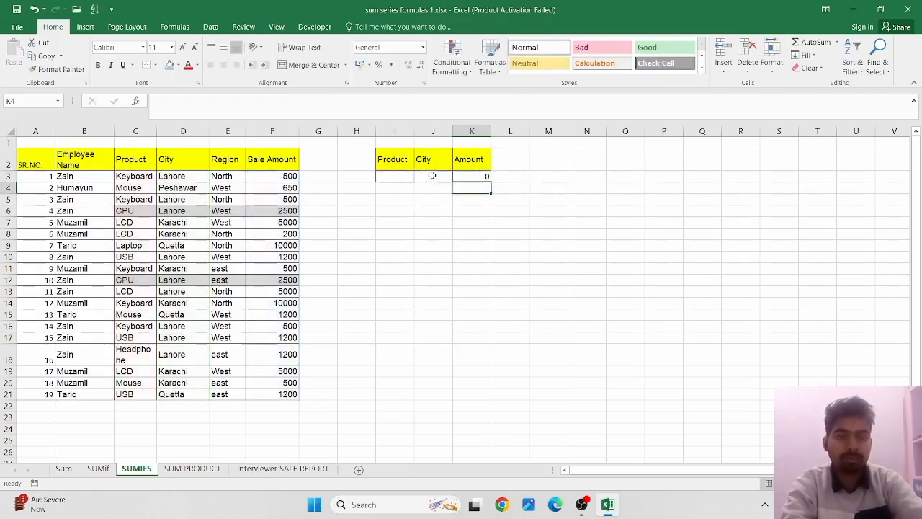
Step: Enter cpu in I3 and lahore in J3 as the product and city for the SUMIFS formula
left_click(394, 178)
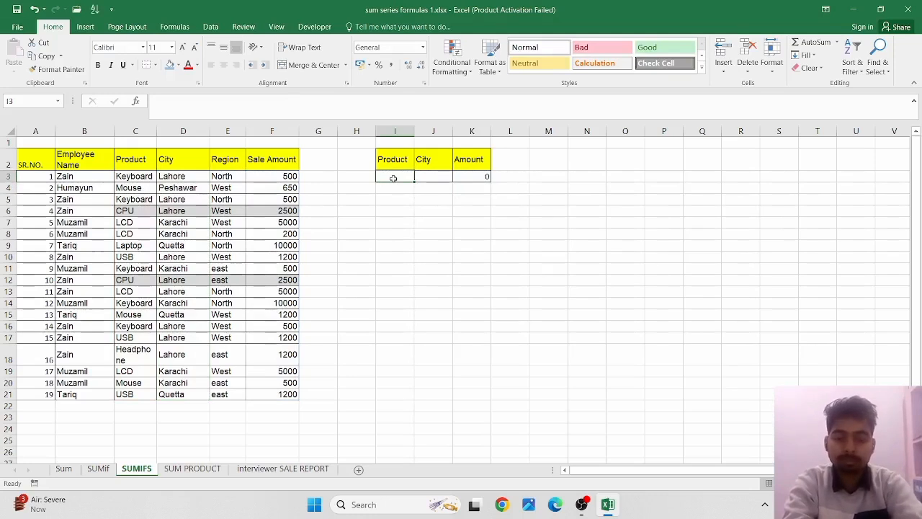
type("cpu")
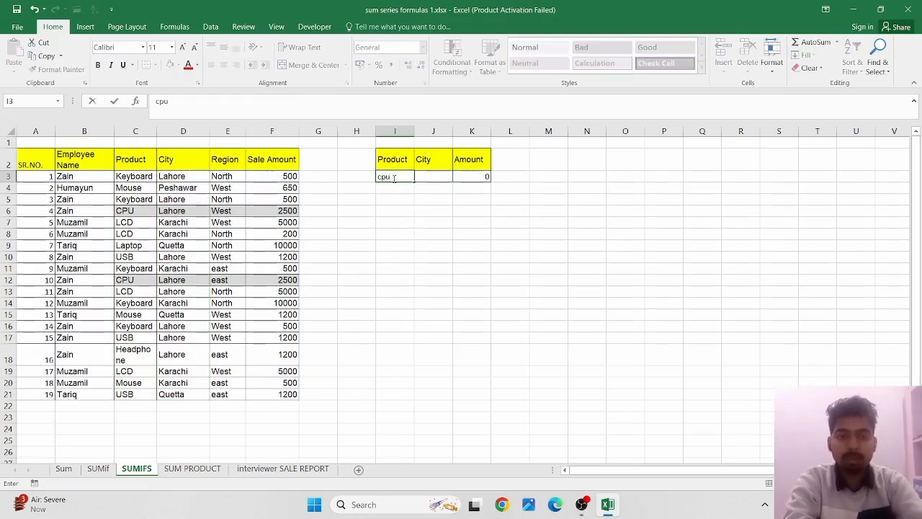
left_click(433, 177)
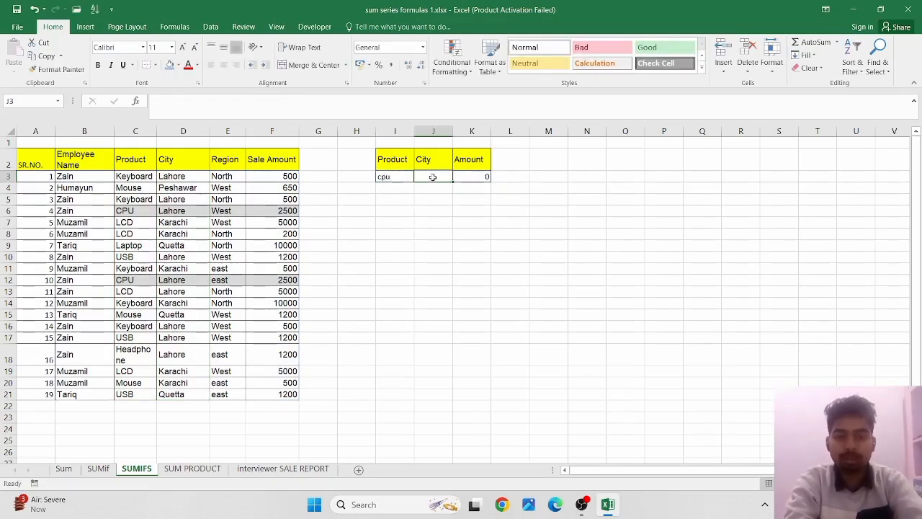
type("lahore")
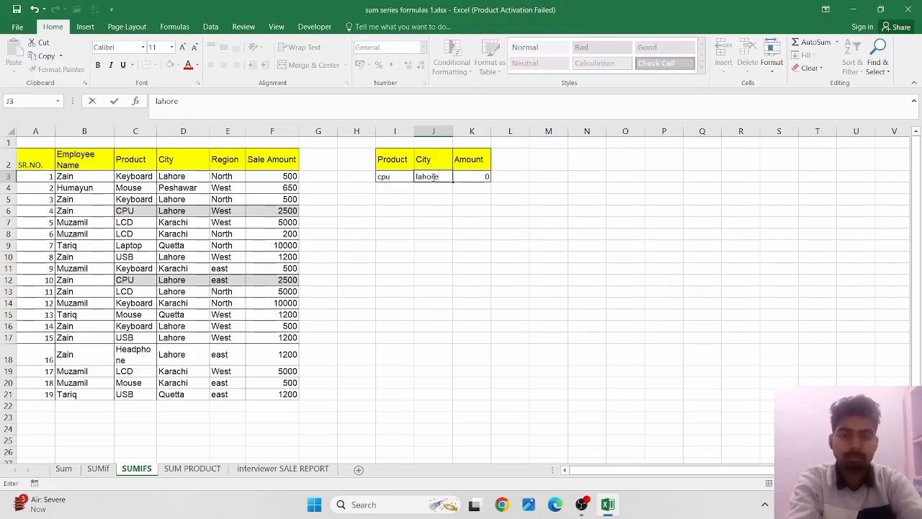
key("Return")
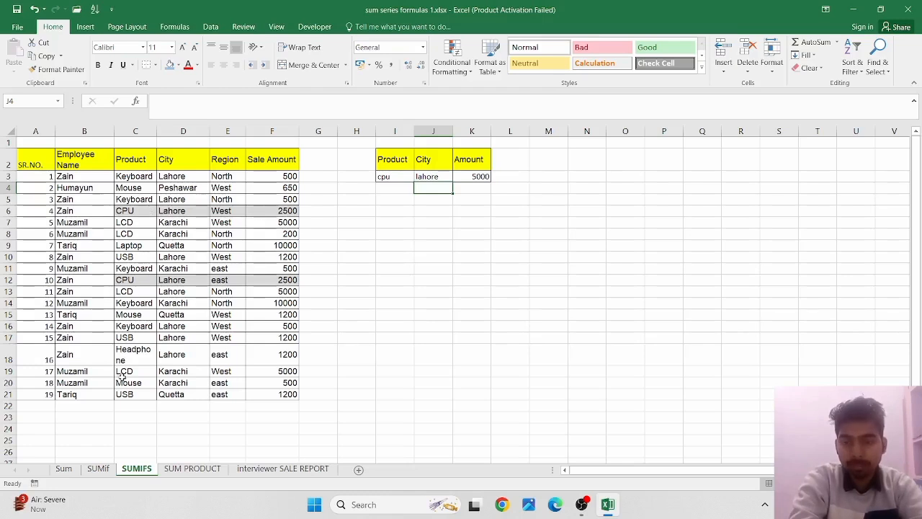
Step: Change the products in C17 and C19 to cpu, and select the Lahore entry C17:F17
left_click(132, 340)
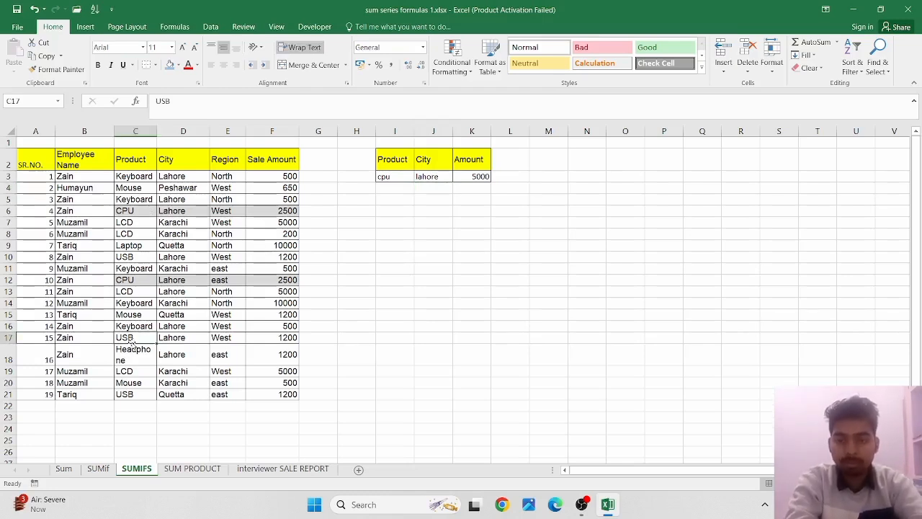
type("cpu")
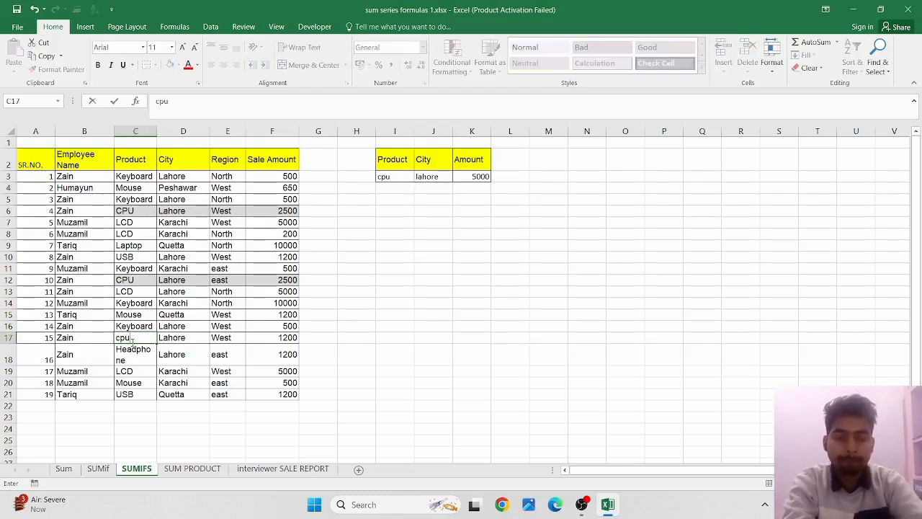
key("Return")
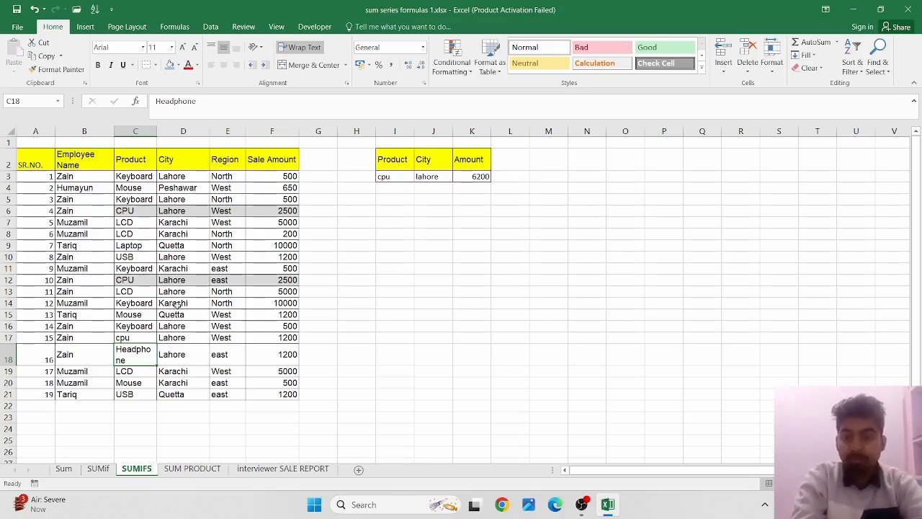
left_click(143, 372)
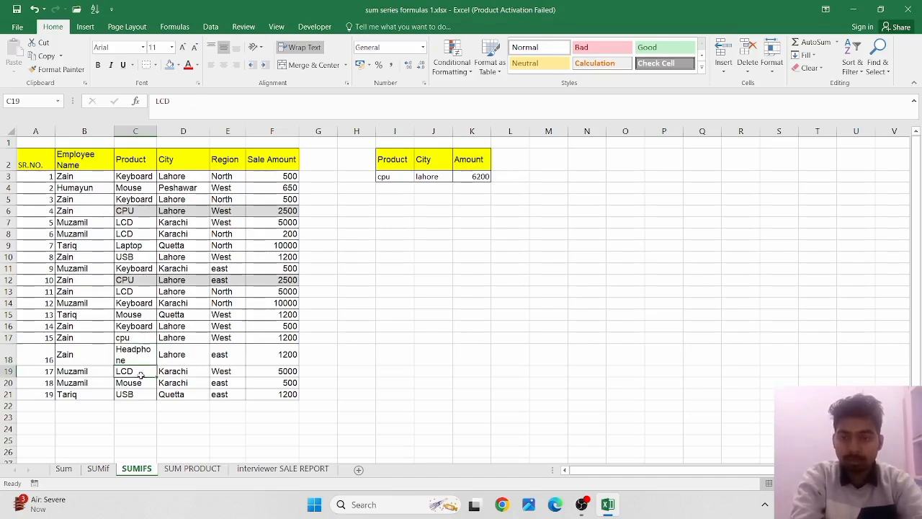
type("cpu")
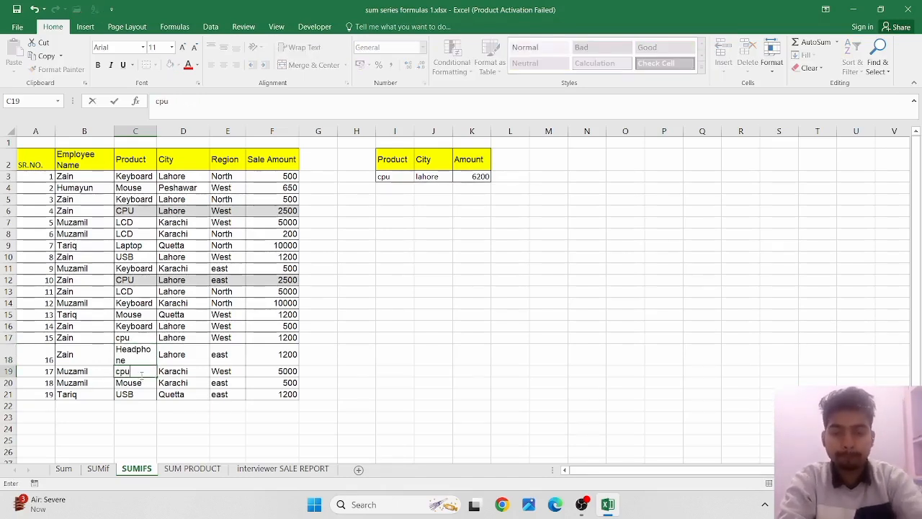
key("Return")
left_click_drag(132, 338, 294, 337)
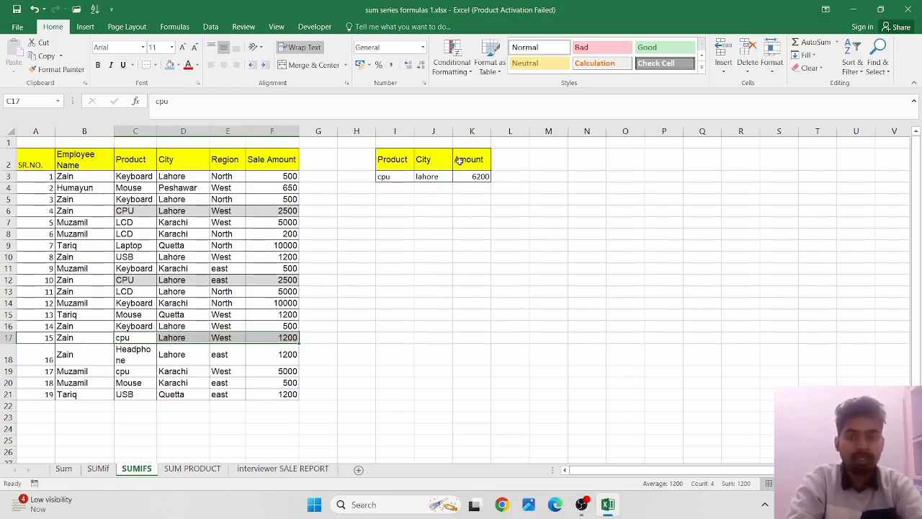
Step: Switch to the SUM PRODUCT sheet and clear the selection over the empty formula cells
left_click(199, 469)
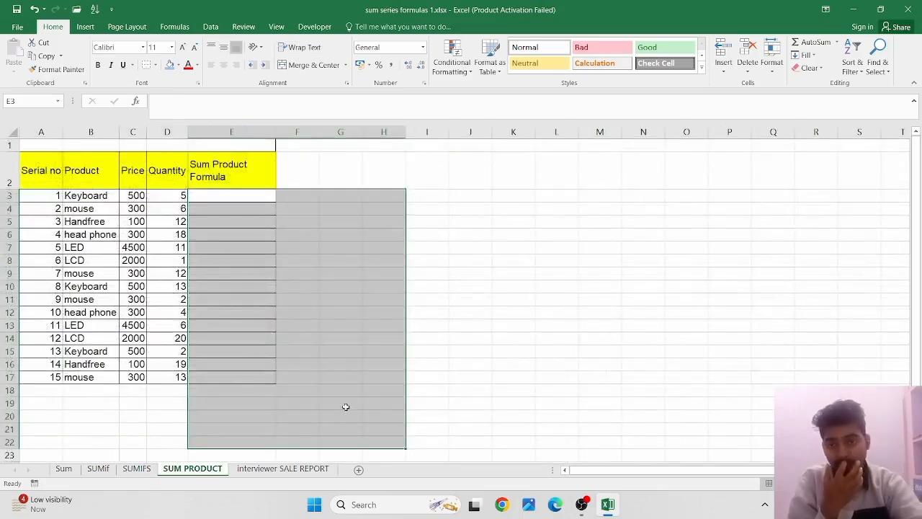
left_click(421, 387)
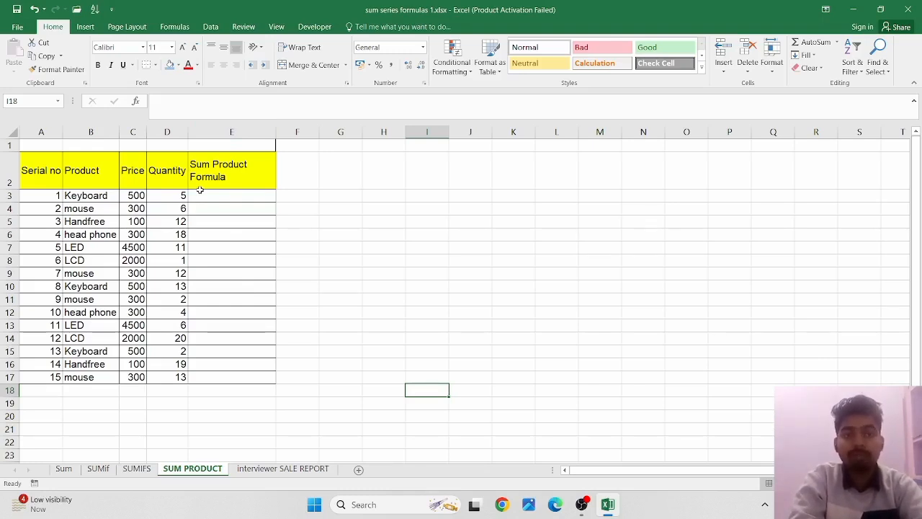
left_click(343, 211)
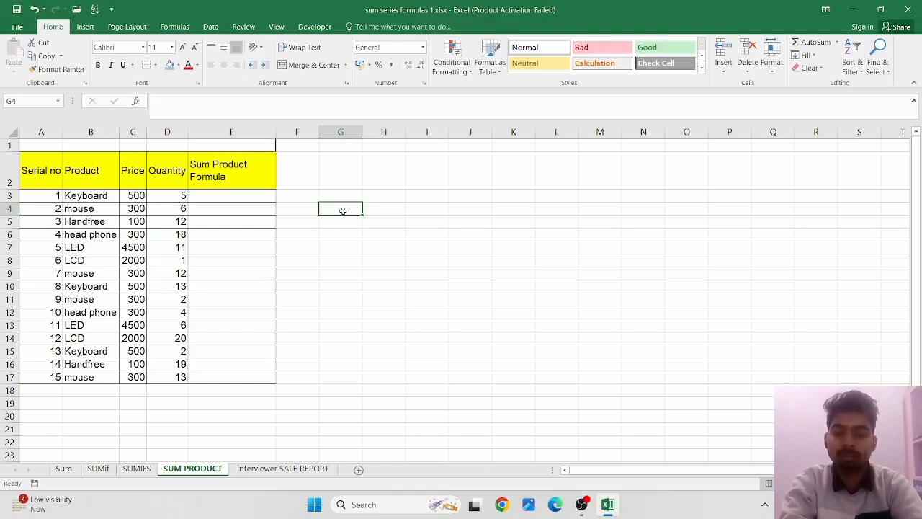
type("=sum")
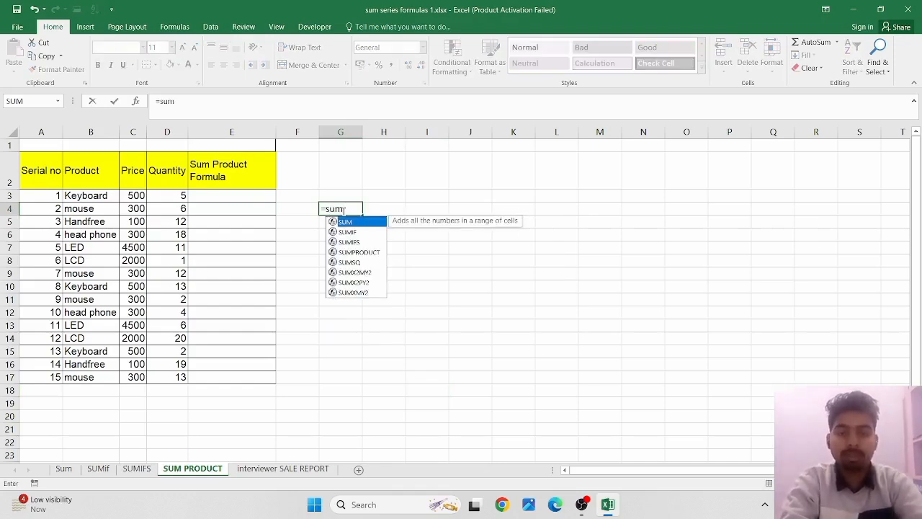
key("Down")
key("Down")
key("Down")
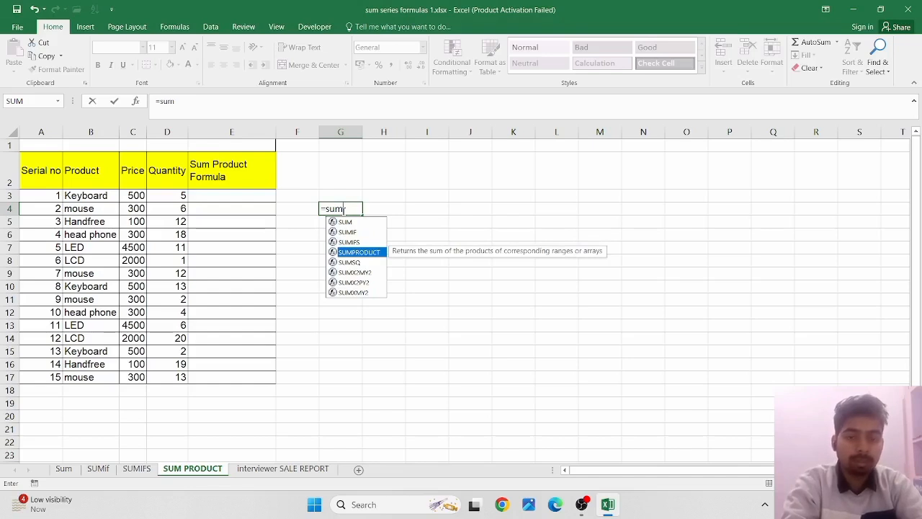
key("Tab")
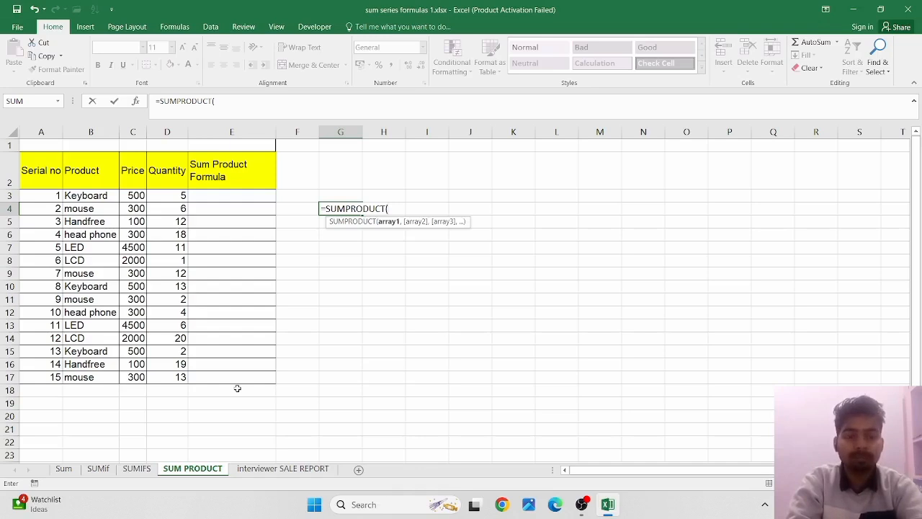
key("BackSpace")
key("BackSpace")
key("BackSpace")
key("BackSpace")
key("BackSpace")
key("BackSpace")
key("BackSpace")
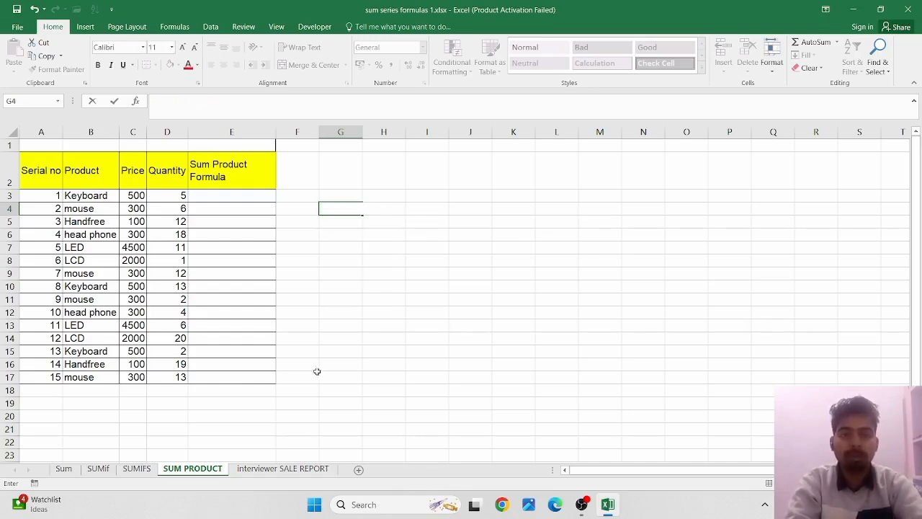
Step: Enter the sample numbers 2 in H6 and 6 in I6, beside the product table
left_click(393, 239)
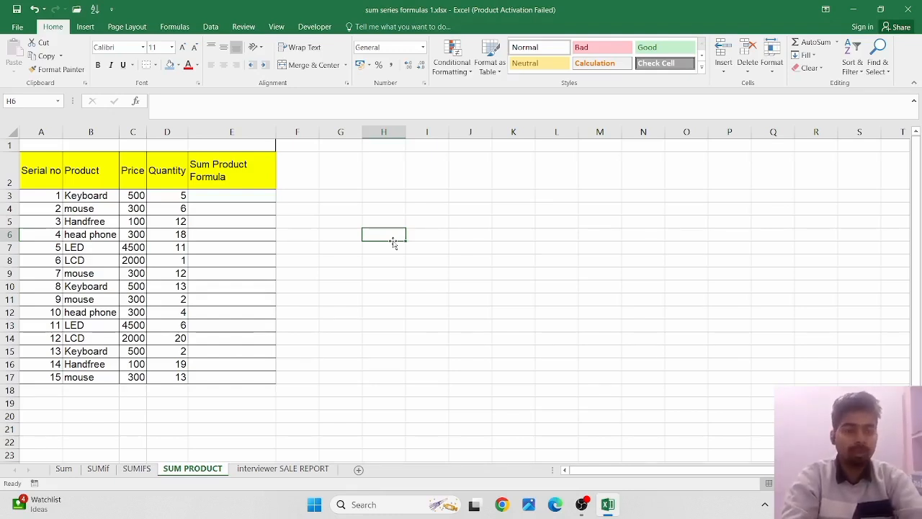
type("2")
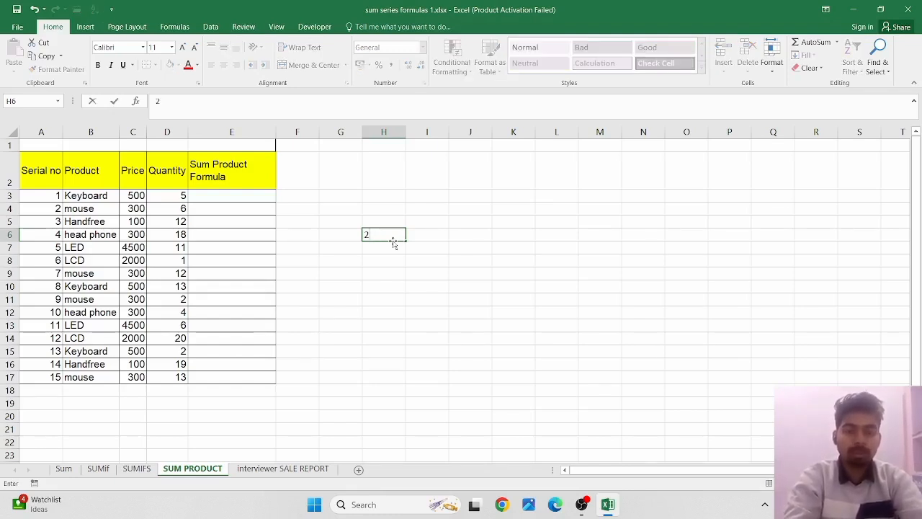
key("Tab")
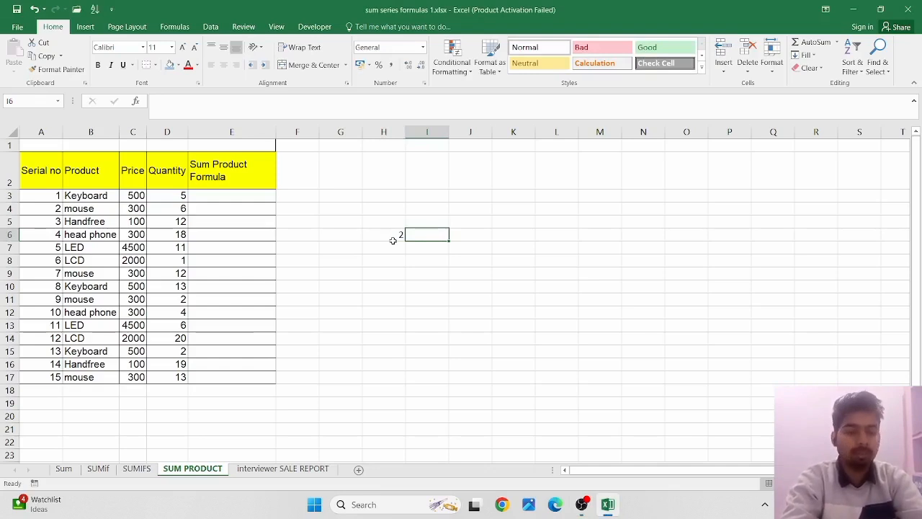
type("6")
key("Return")
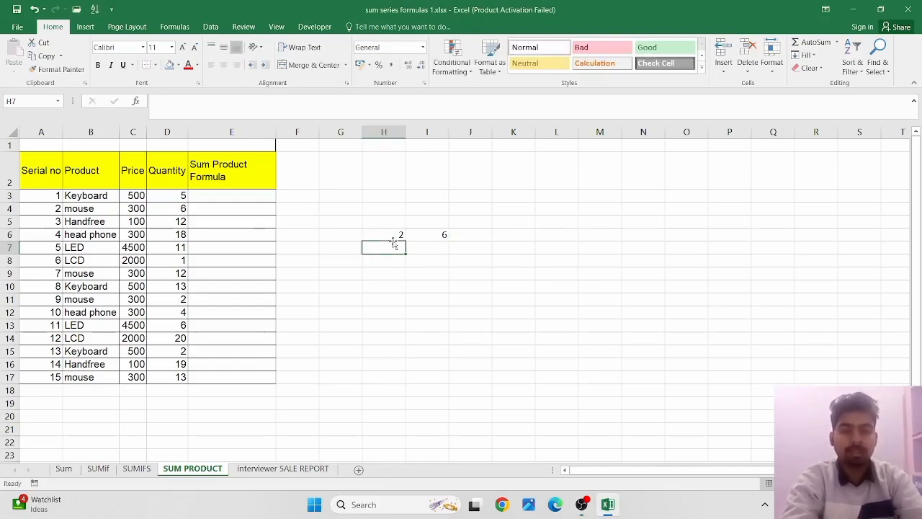
Step: Multiply the two sample numbers in J6 with the formula =H6*I6
left_click(478, 233)
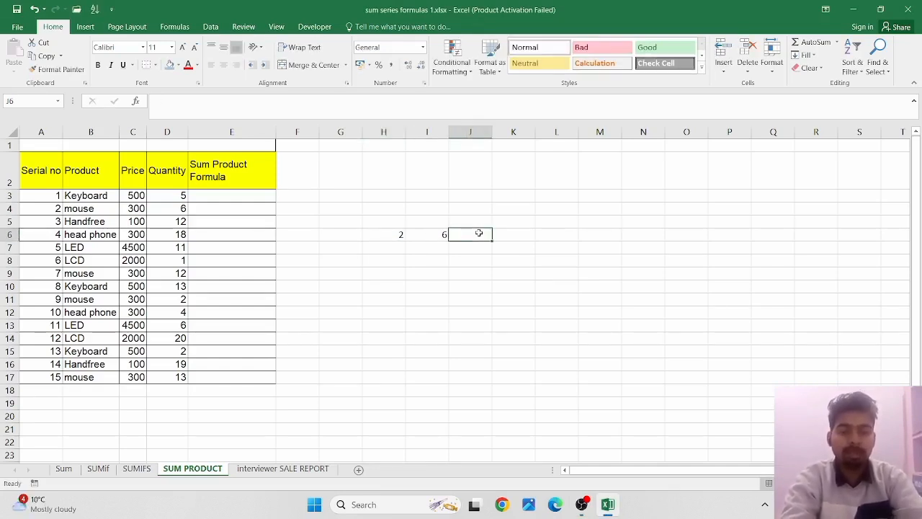
type("=")
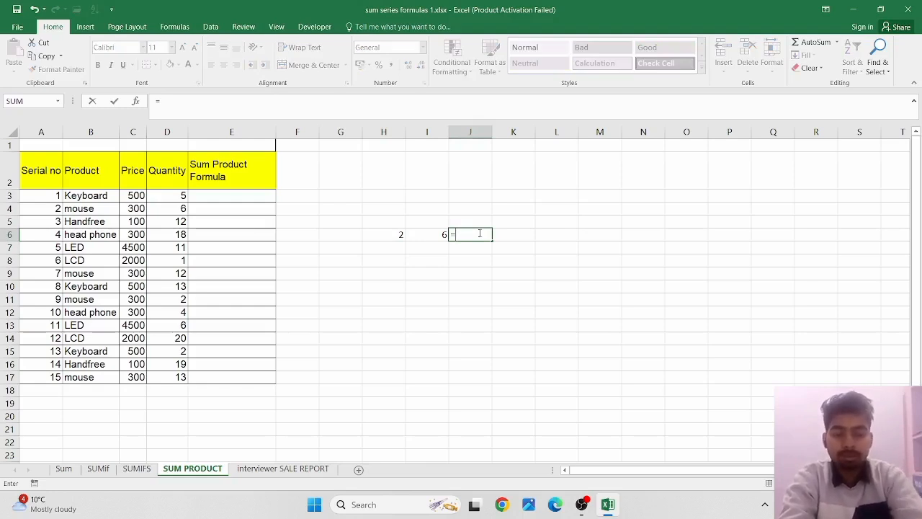
key("Left")
key("Left")
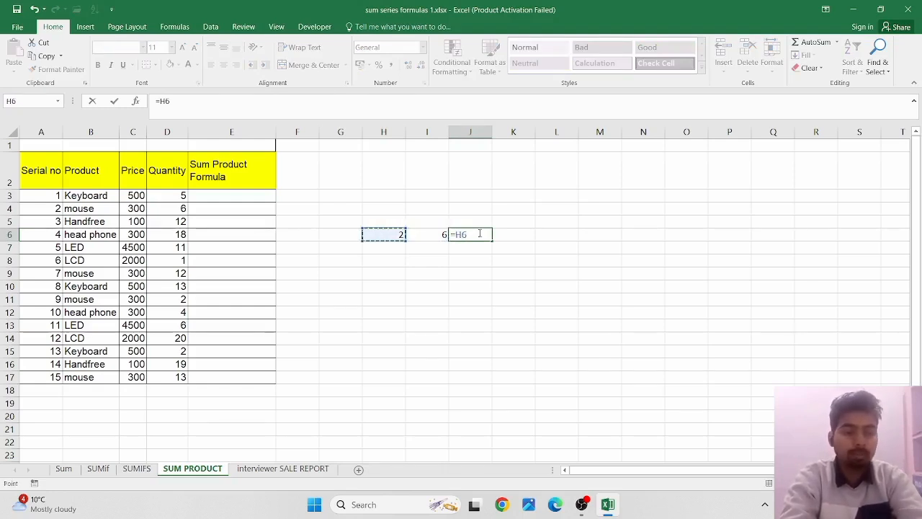
type("*")
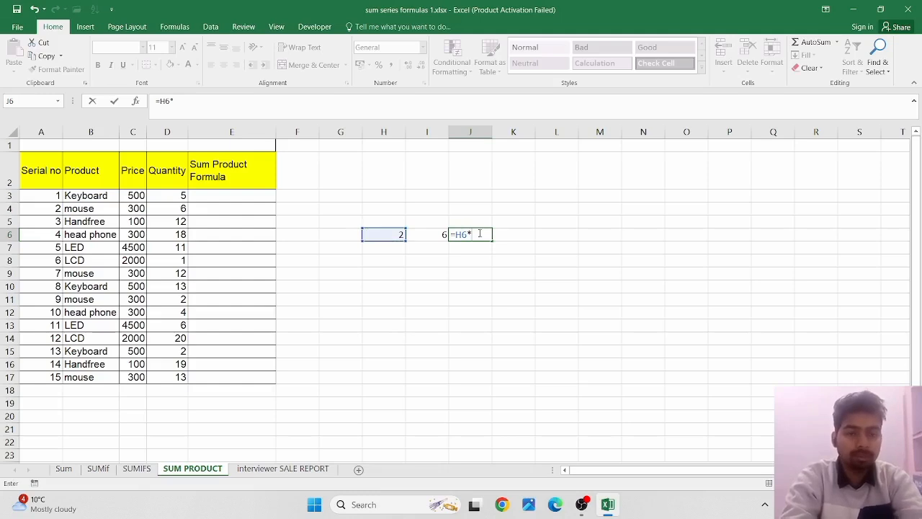
key("Left")
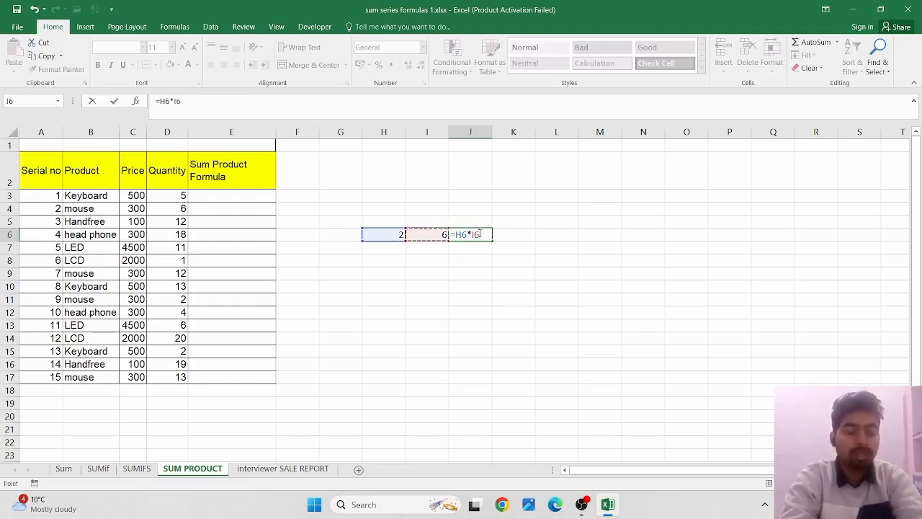
key("Return")
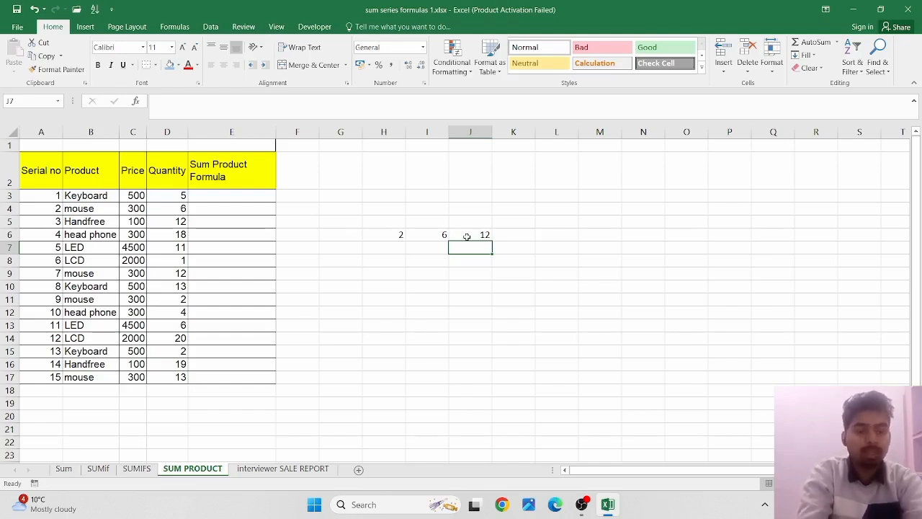
Step: Multiply the same two sample numbers in J7 using the function formula =PRODUCT(H6:I6)
type("=")
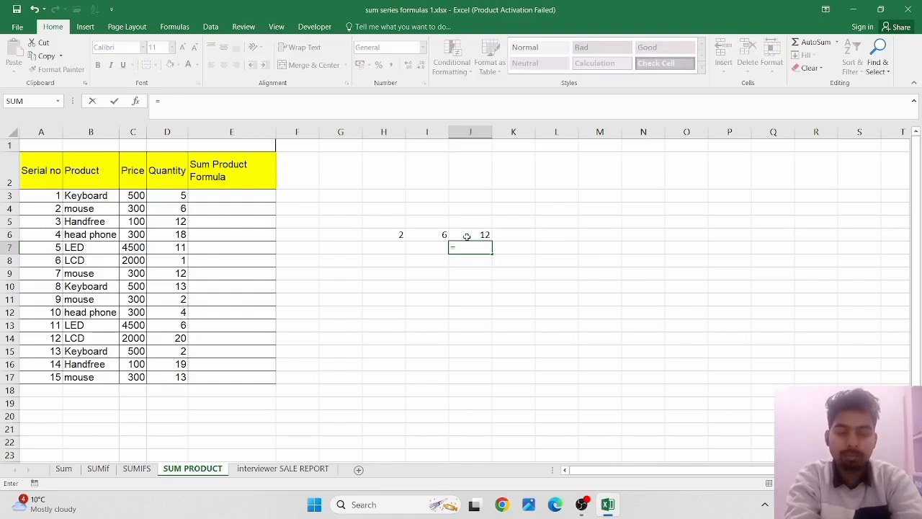
type("pro")
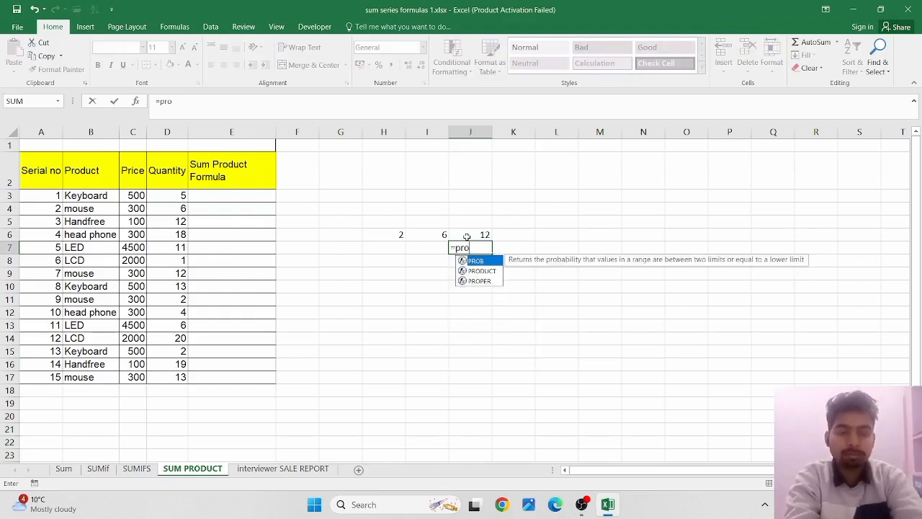
key("Down")
key("Tab")
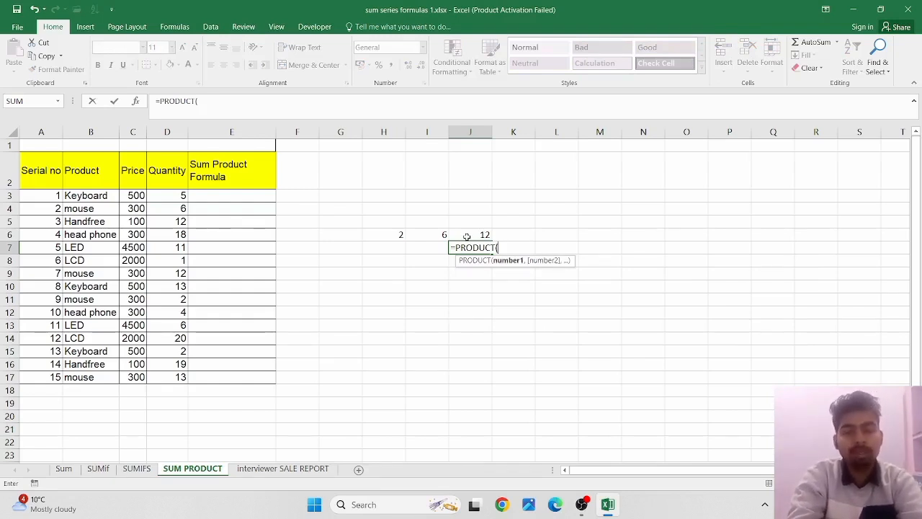
left_click(393, 235)
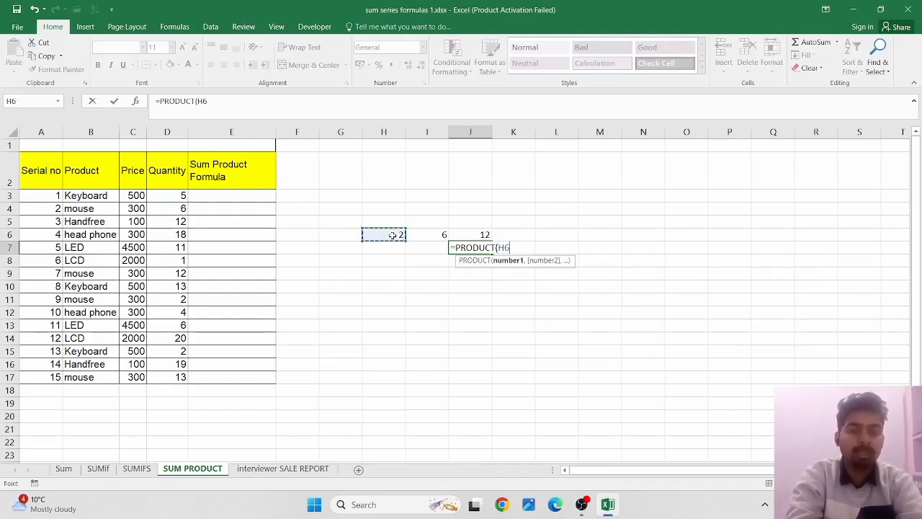
left_click(435, 246)
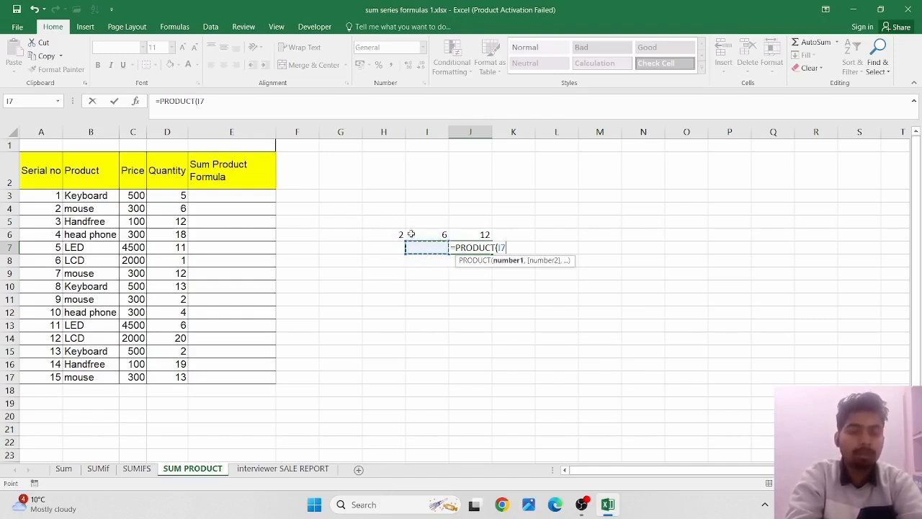
left_click(384, 235)
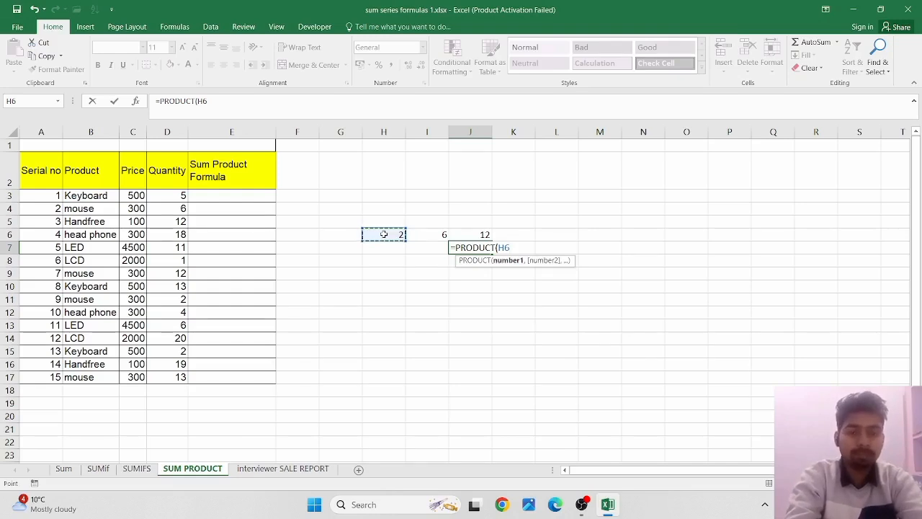
key("shift+Right")
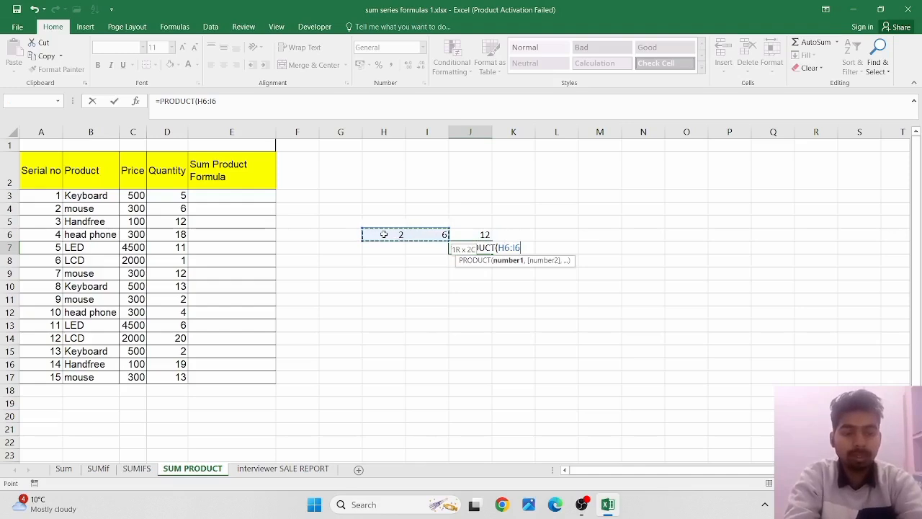
type(")")
key("Return")
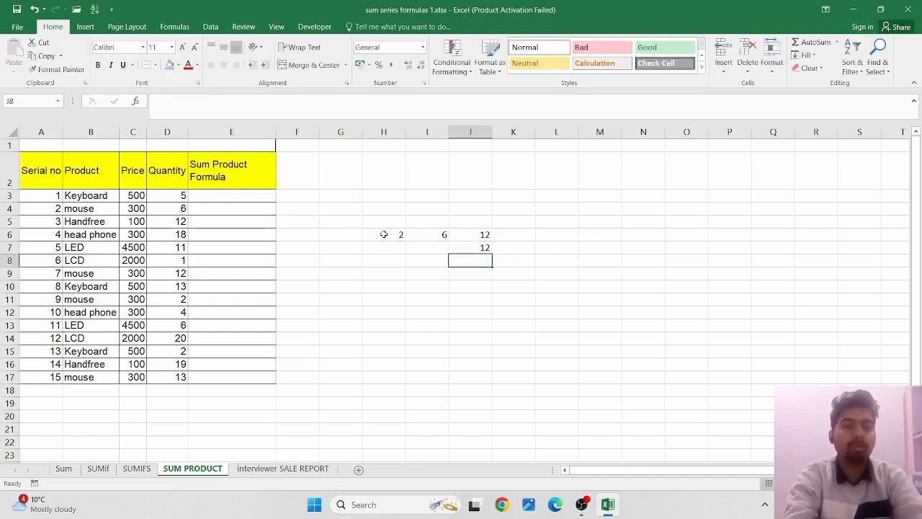
Step: Check the PRODUCT formula in J7 and delete the contents of the sample block H5:K7
left_click(472, 246)
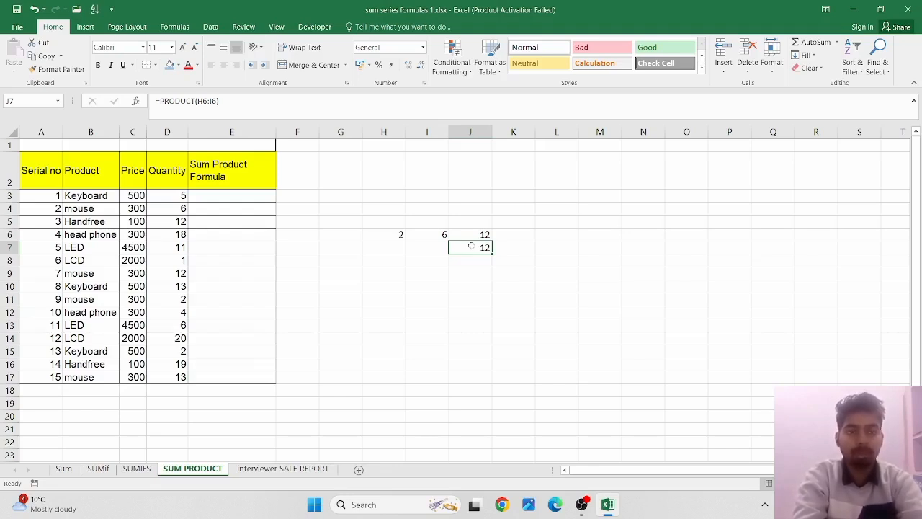
left_click_drag(393, 220, 505, 249)
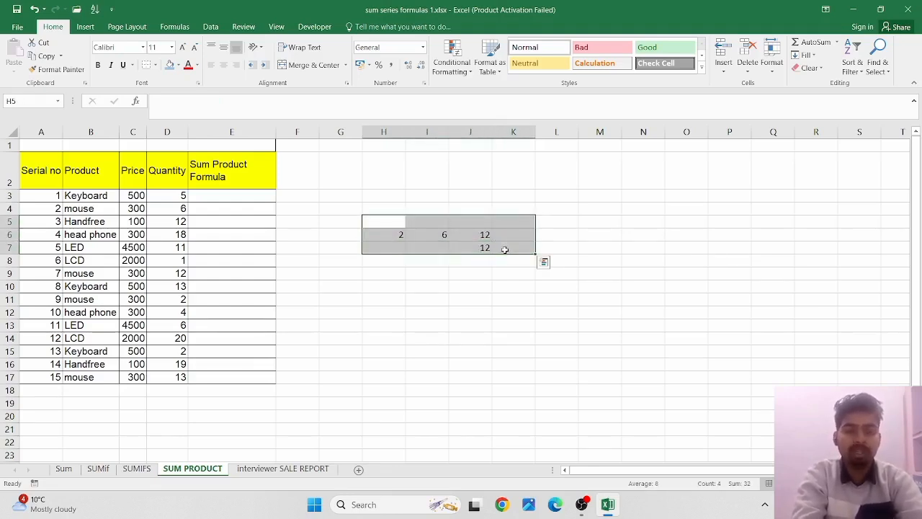
key("Delete")
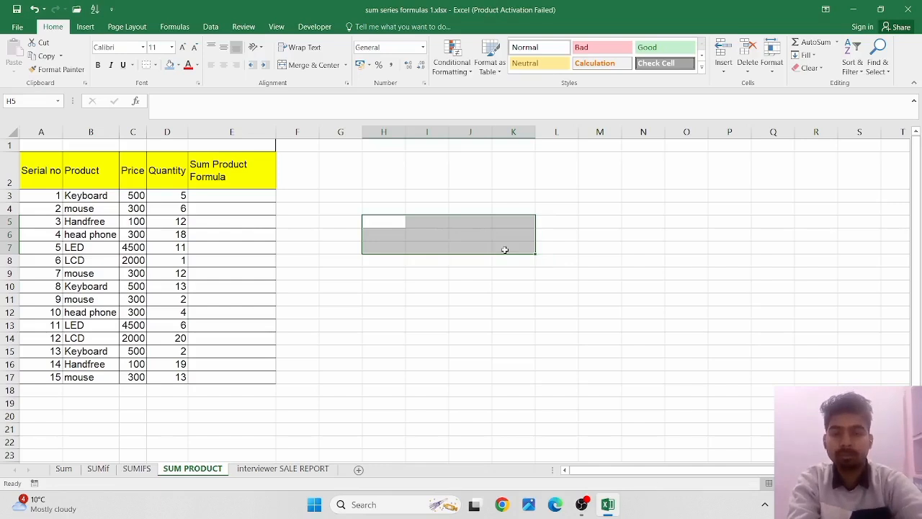
Step: Calculate the total of price times quantity in E18 with =SUMPRODUCT(C3:C17,D3:D17)
left_click(228, 390)
type("=")
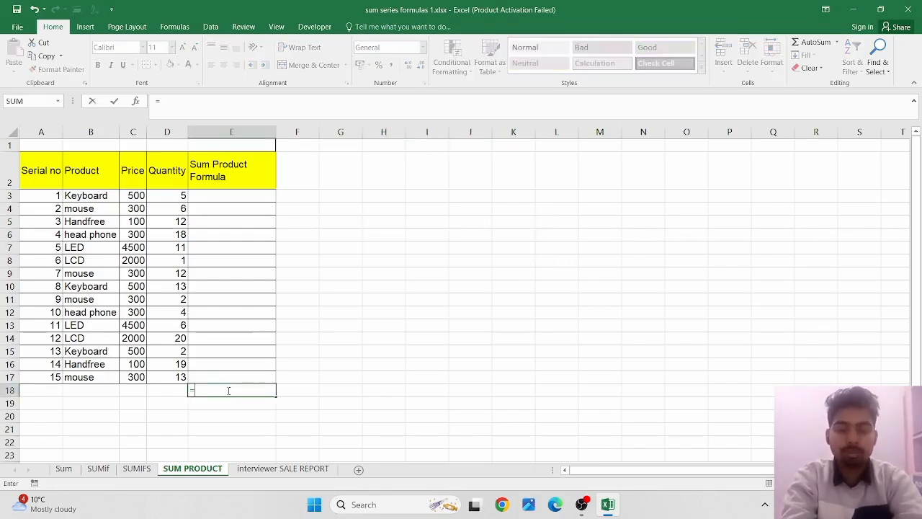
type("sum")
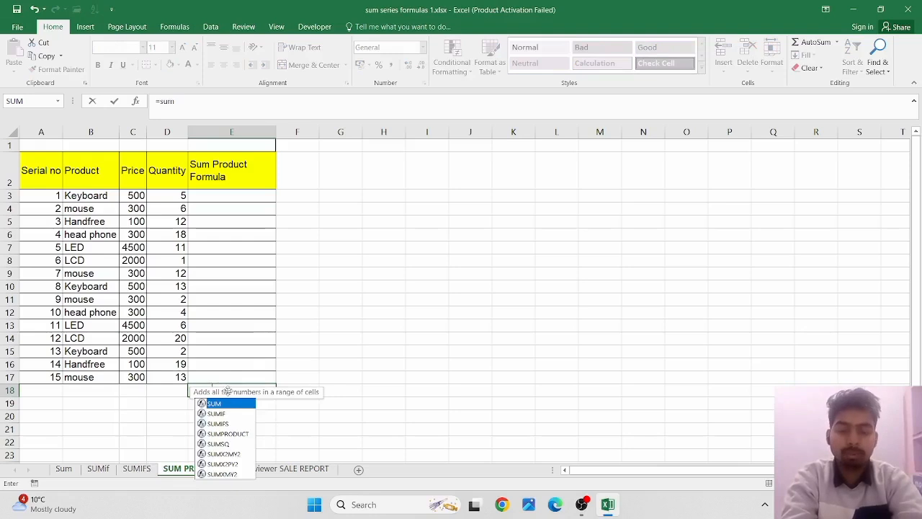
key("Down")
key("Down")
key("Down")
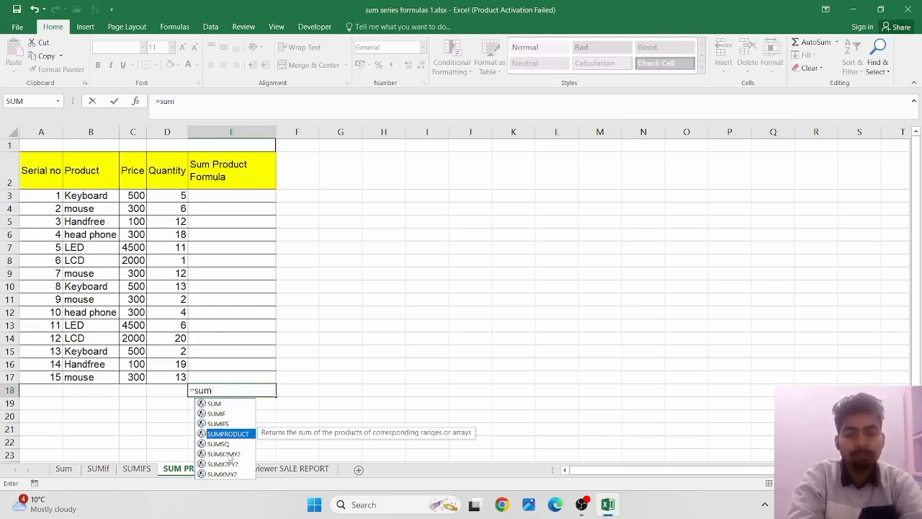
key("Tab")
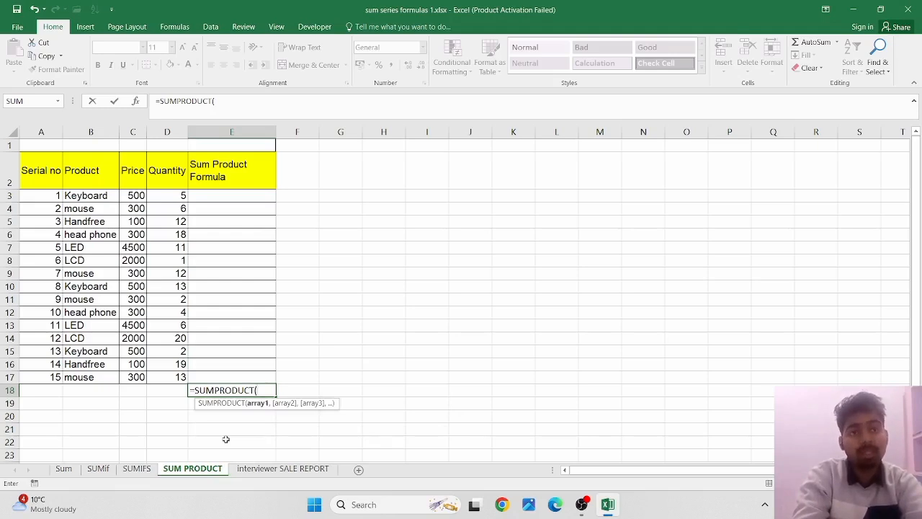
left_click(135, 195)
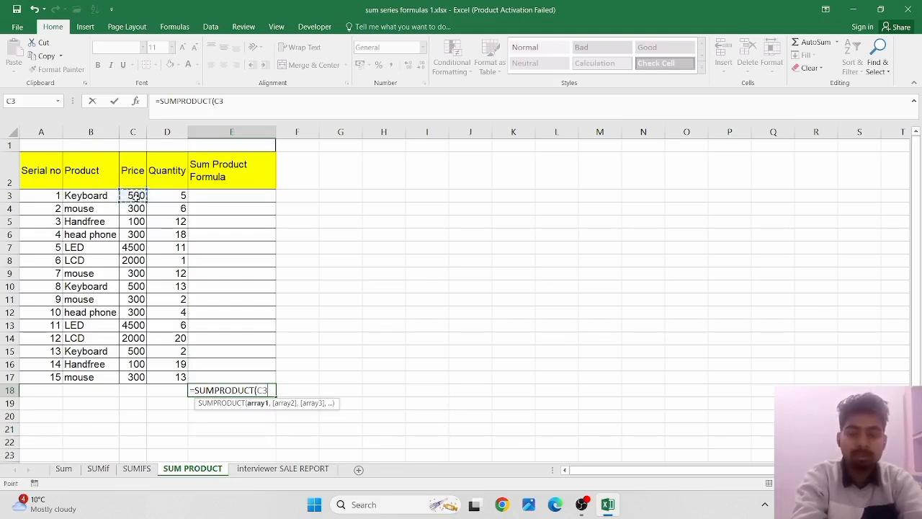
key("ctrl+shift+Down")
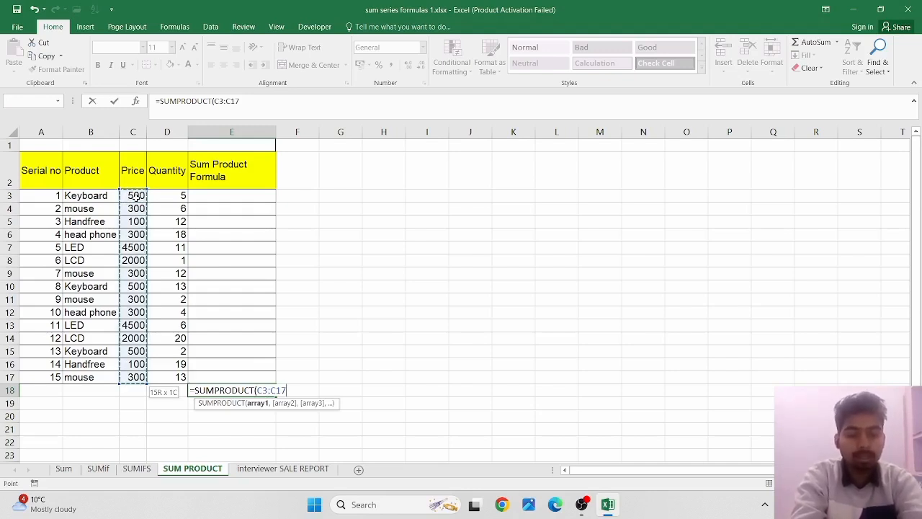
type(",")
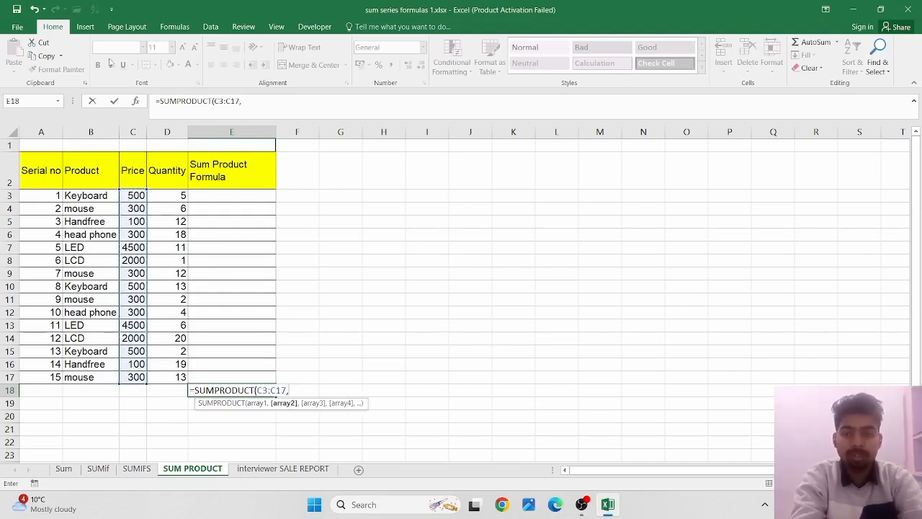
left_click(168, 198)
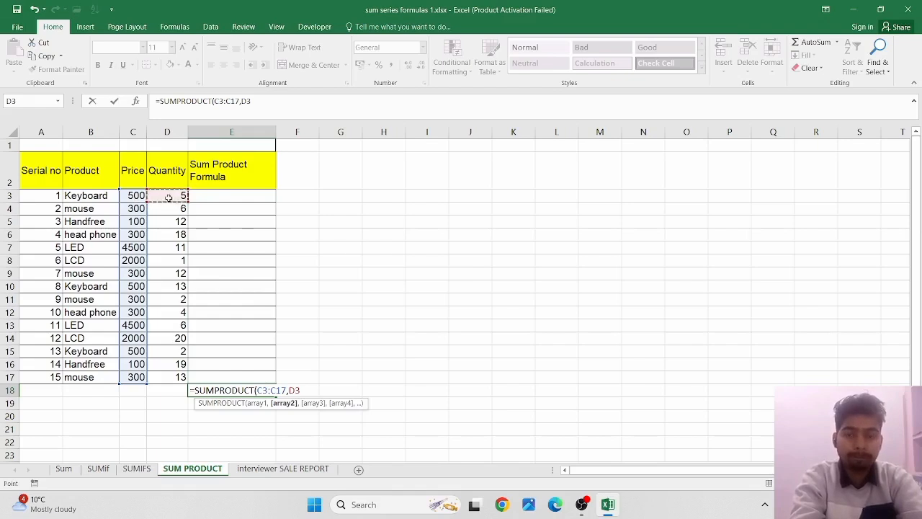
key("ctrl+shift+Down")
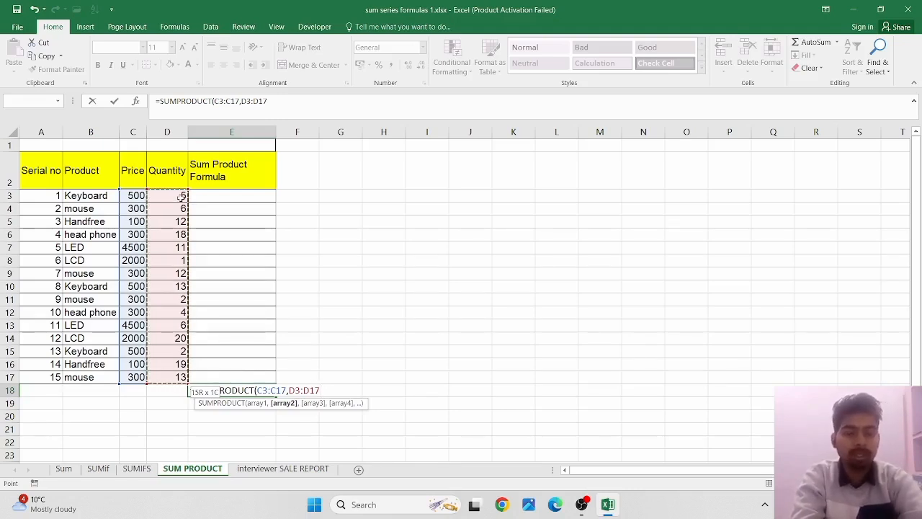
type(")")
key("Return")
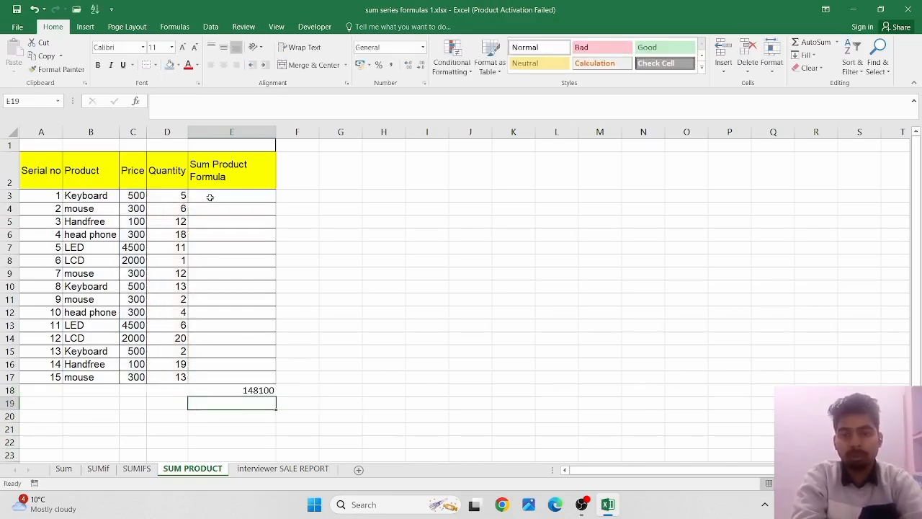
Step: Multiply the first product's price by its quantity in E3 with the formula =C3*D3
left_click(210, 197)
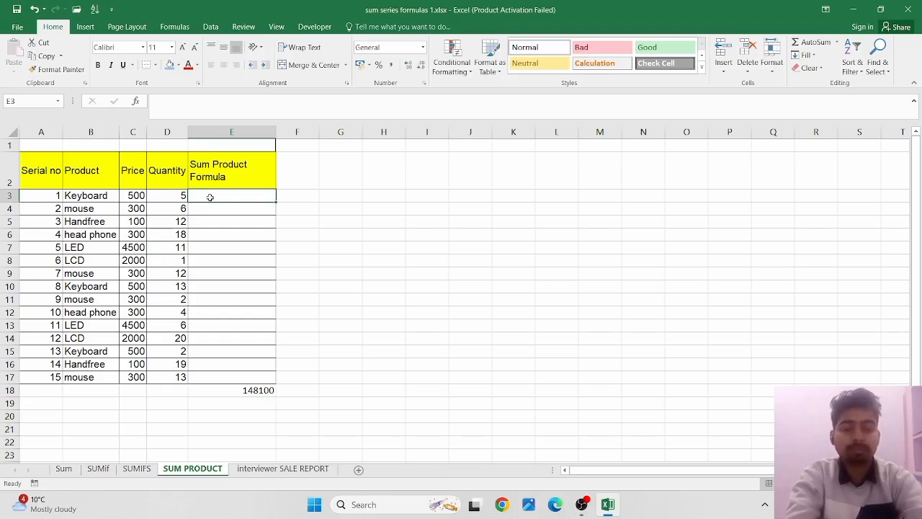
type("=")
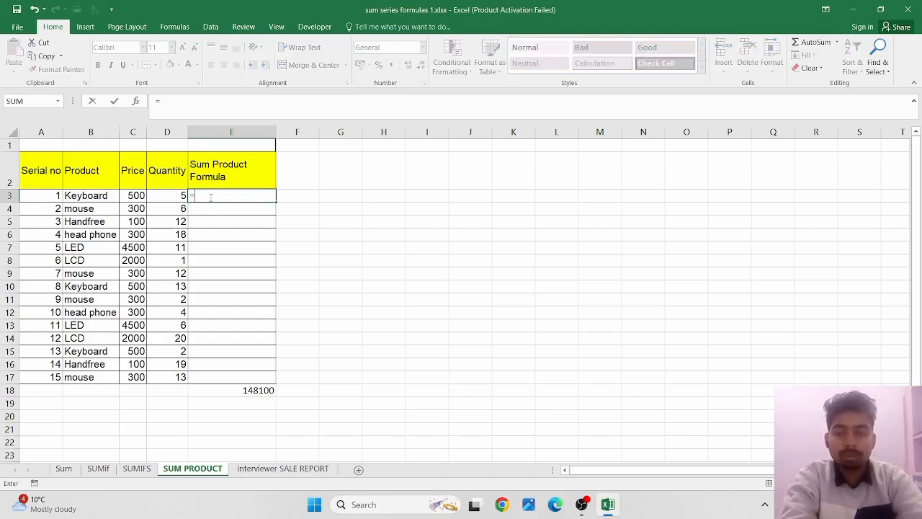
key("Left")
key("Left")
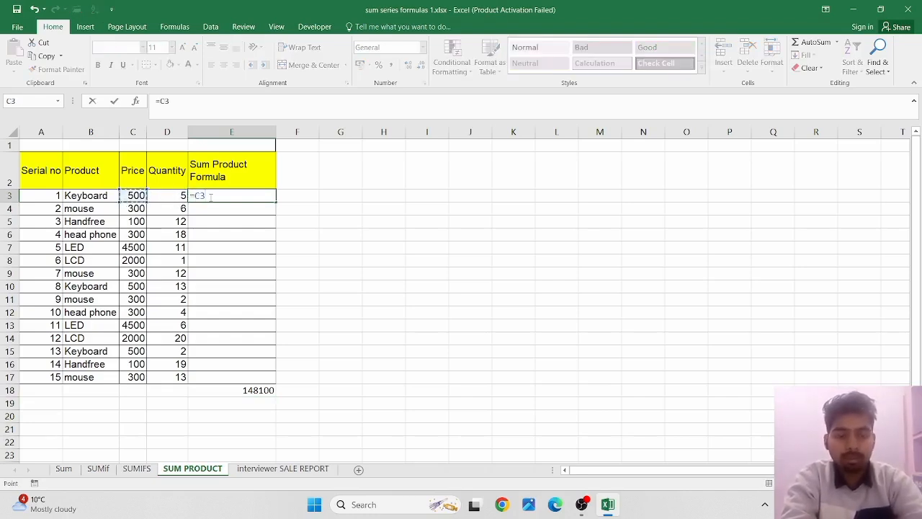
type("*")
key("Left")
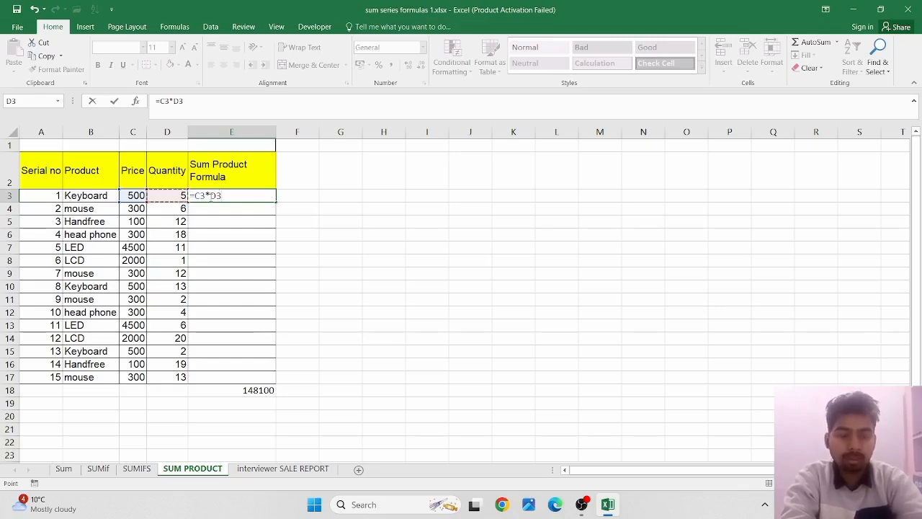
key("Return")
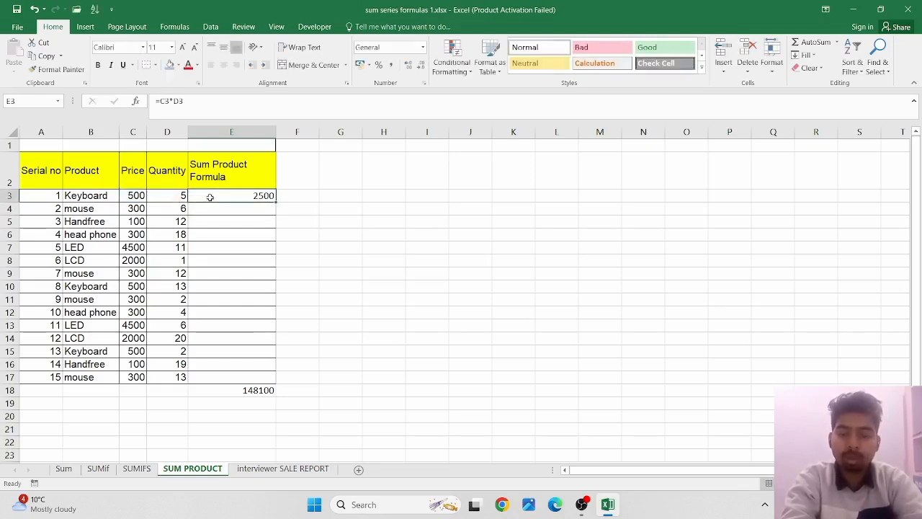
Step: Copy the price-times-quantity formula from E3 down through E17 for all remaining products
key("ctrl+c")
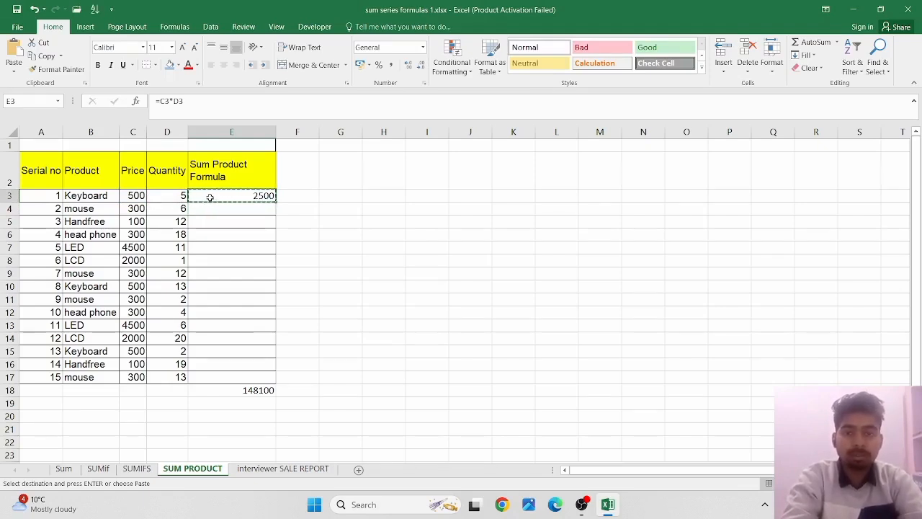
key("shift+Down")
key("shift+Down")
key("shift+Down")
key("shift+Down")
key("shift+Down")
key("shift+Down")
key("shift+Down")
key("shift+Down")
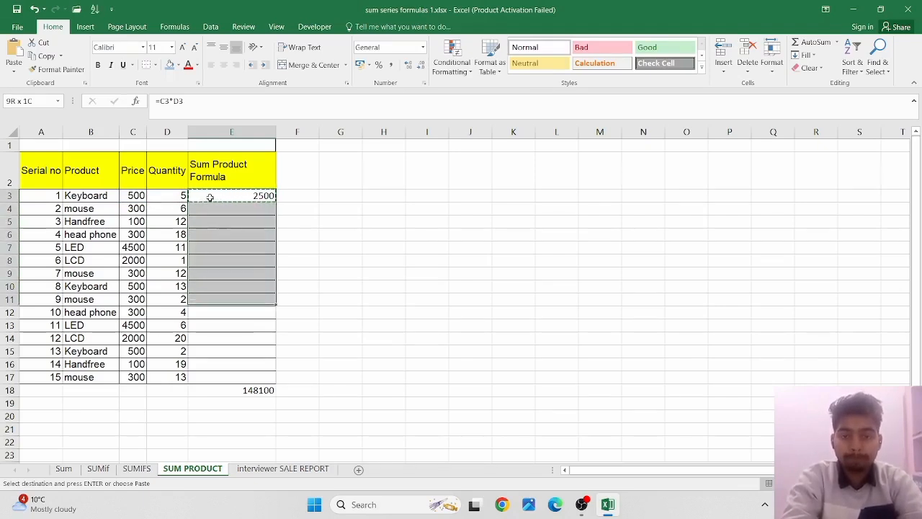
key("shift+Down")
key("shift+Down")
key("shift+Down")
key("shift+Down")
key("shift+Down")
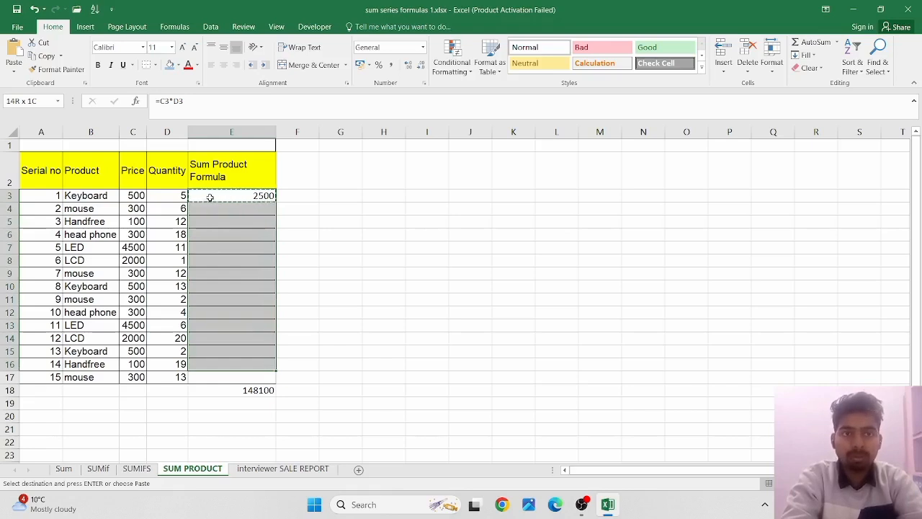
key("shift+Down")
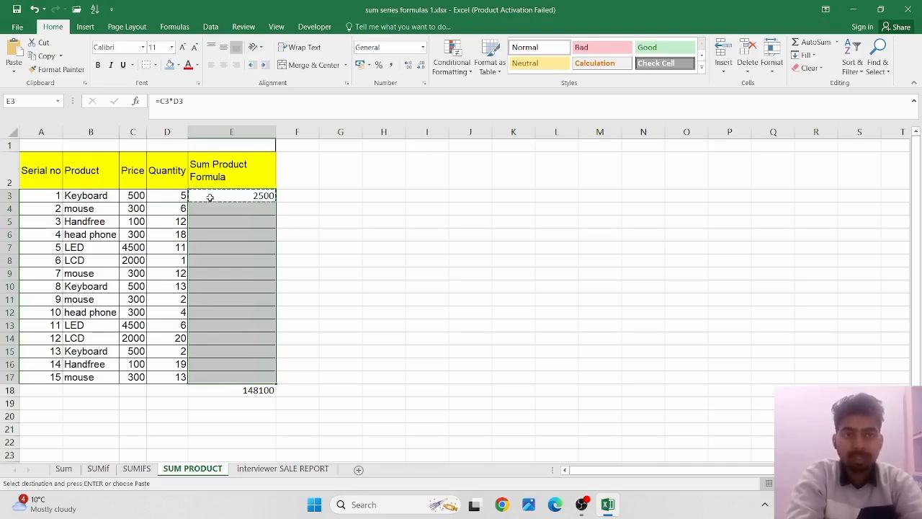
key("Return")
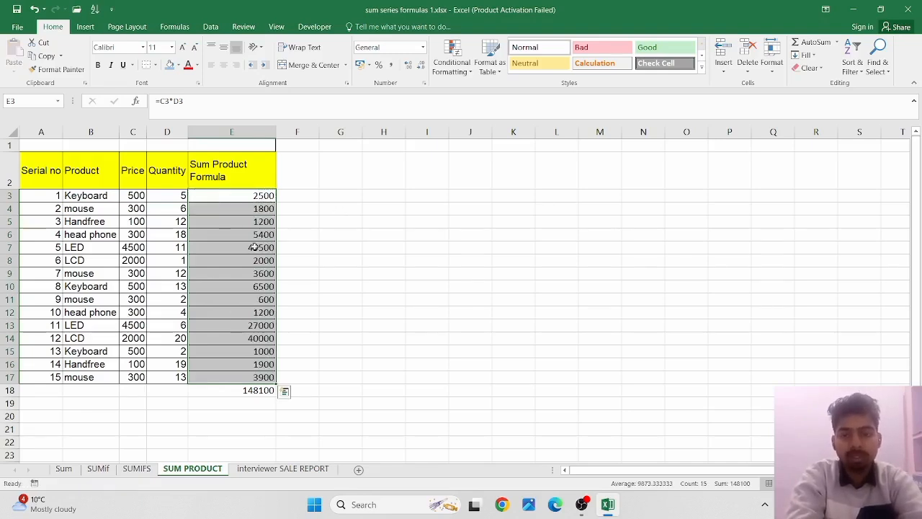
left_click(337, 394)
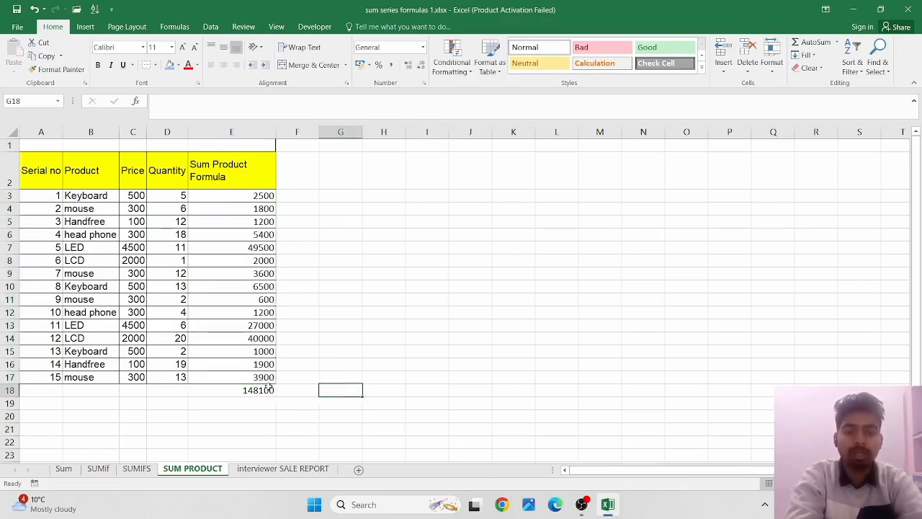
type("=")
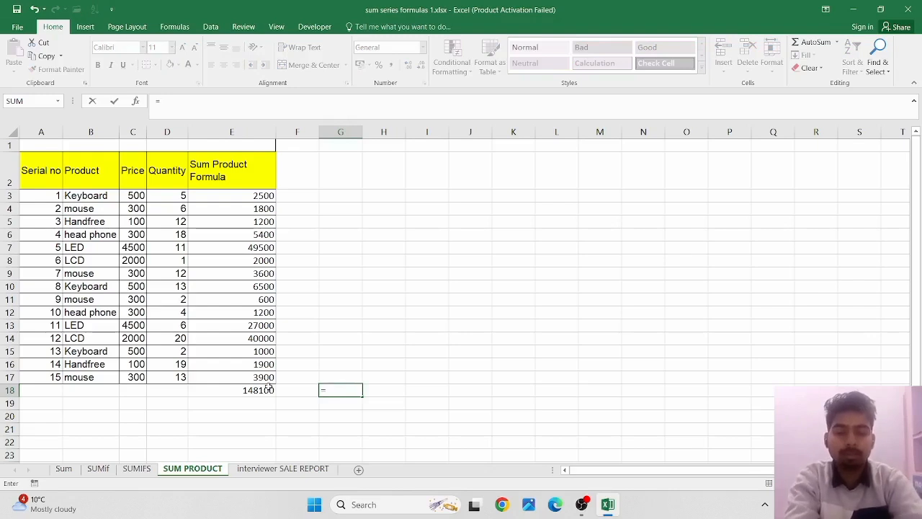
key("Escape")
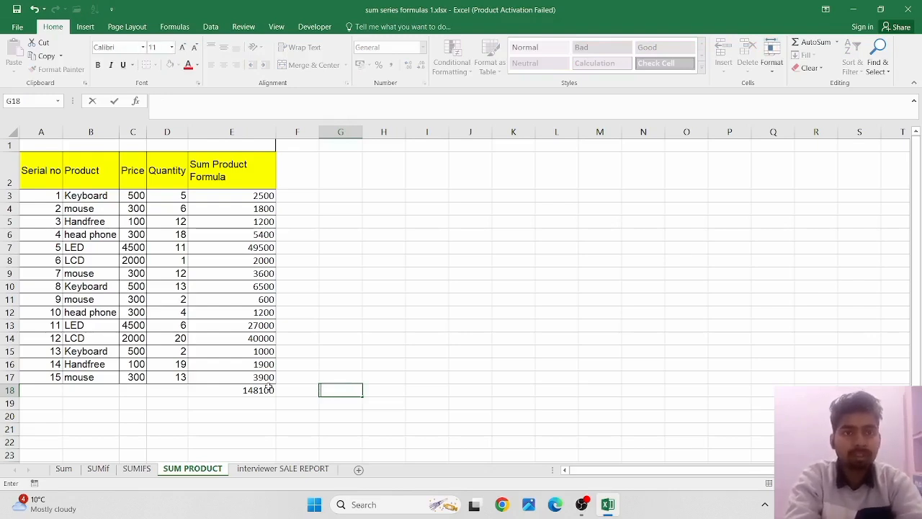
key("Escape")
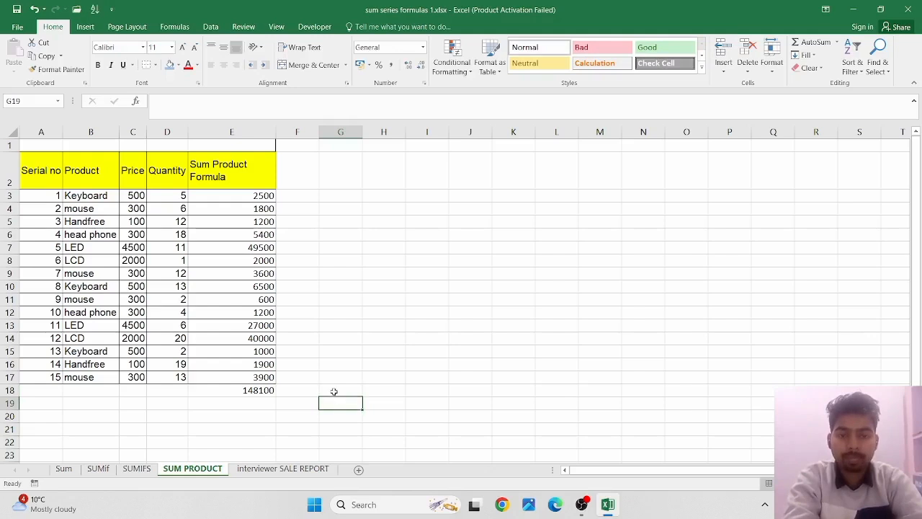
Step: Add up the row-by-row products in G18 with the formula =SUM(E3:E17)
key("alt+equal")
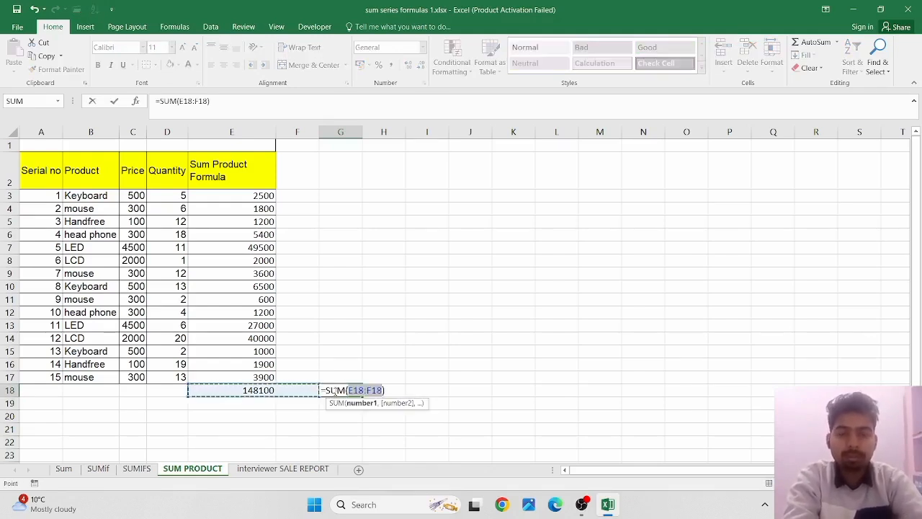
left_click(257, 196)
key("ctrl+shift+Down")
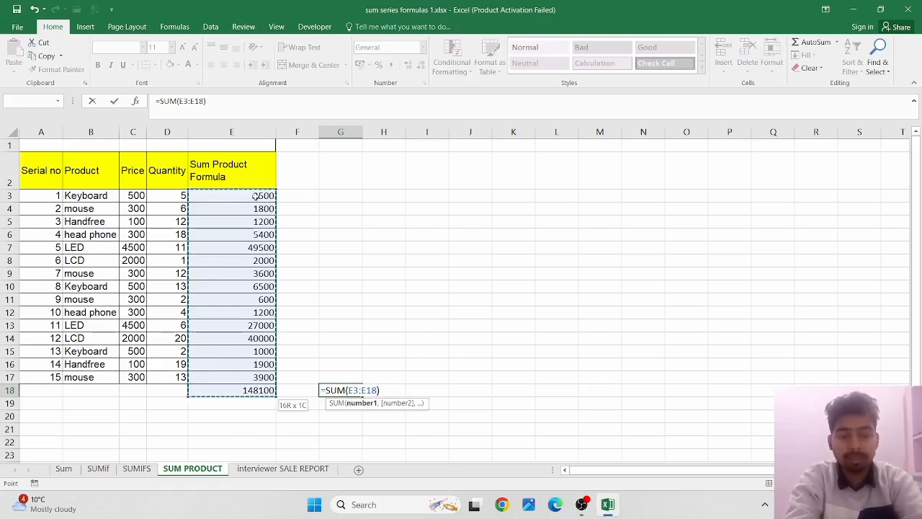
key("shift+Up")
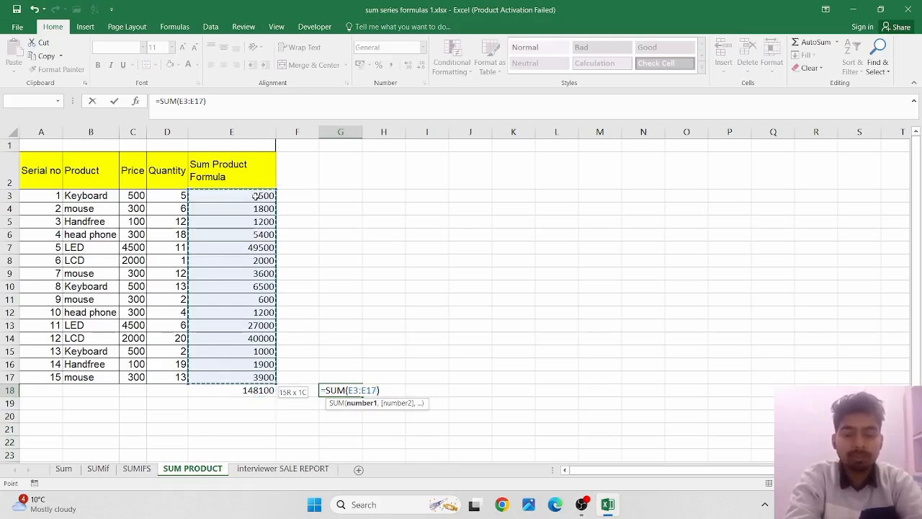
key("shift+Down")
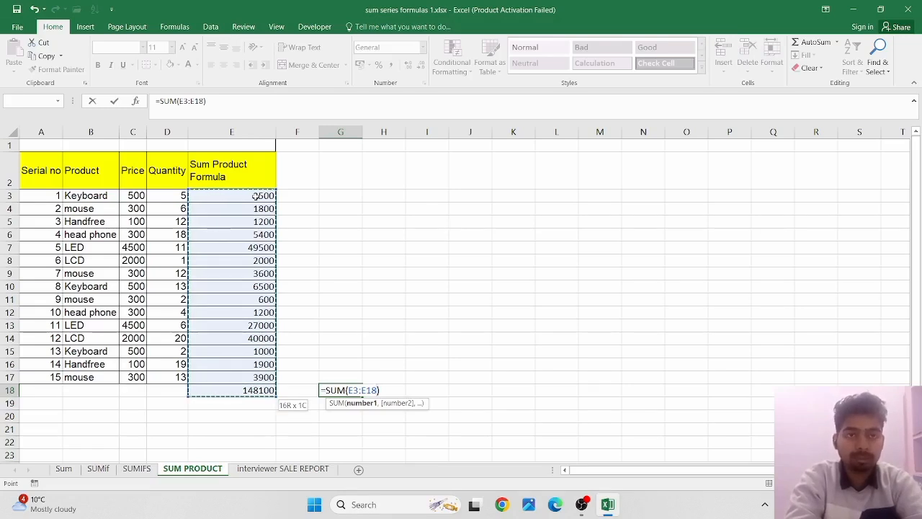
key("Up")
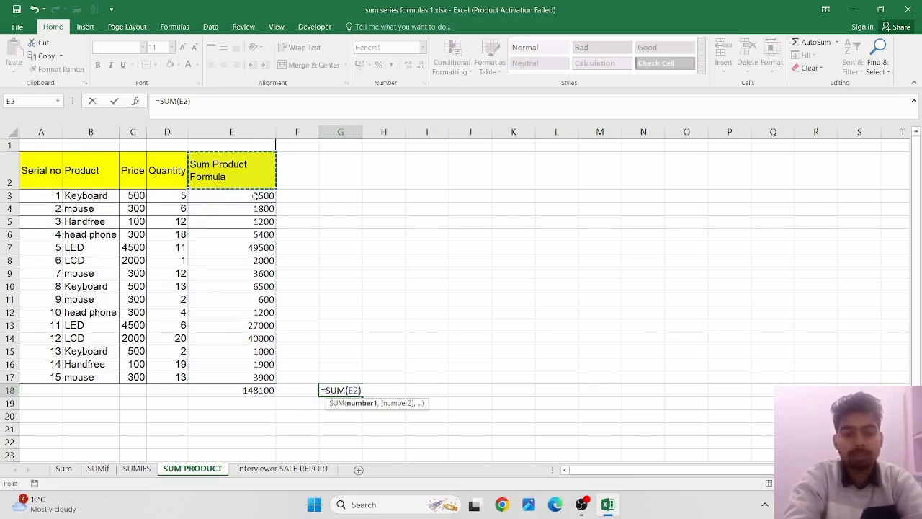
key("Down")
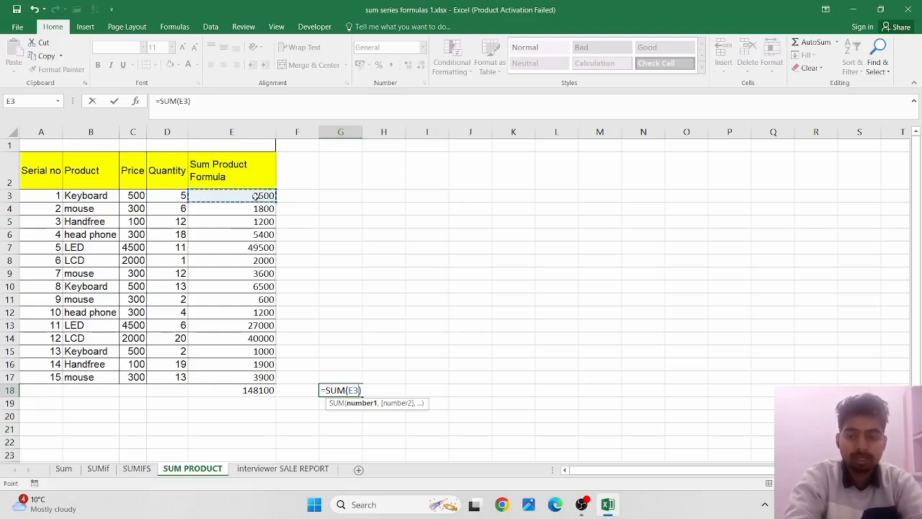
key("ctrl+shift+Down")
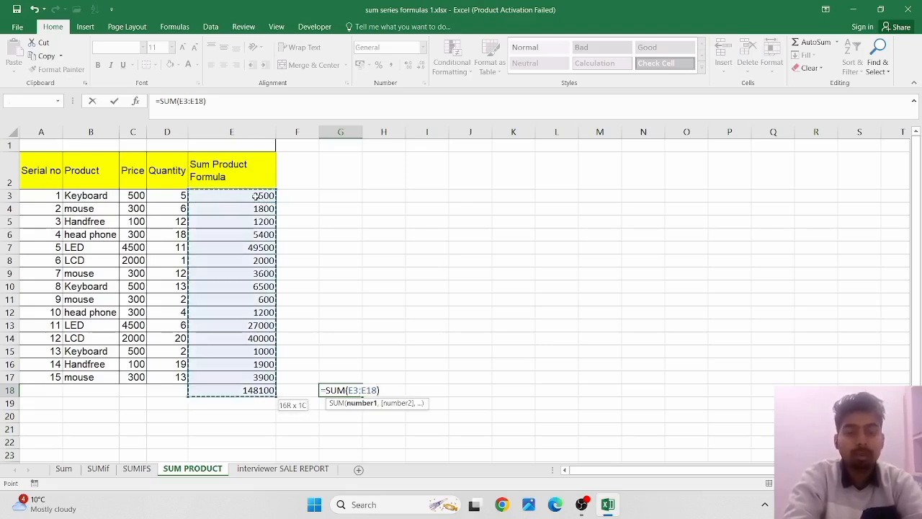
key("shift+Up")
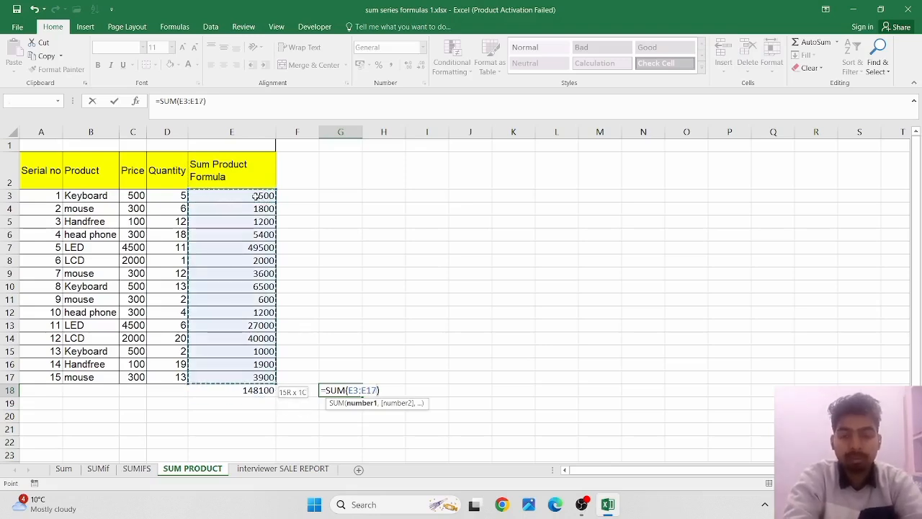
key("Return")
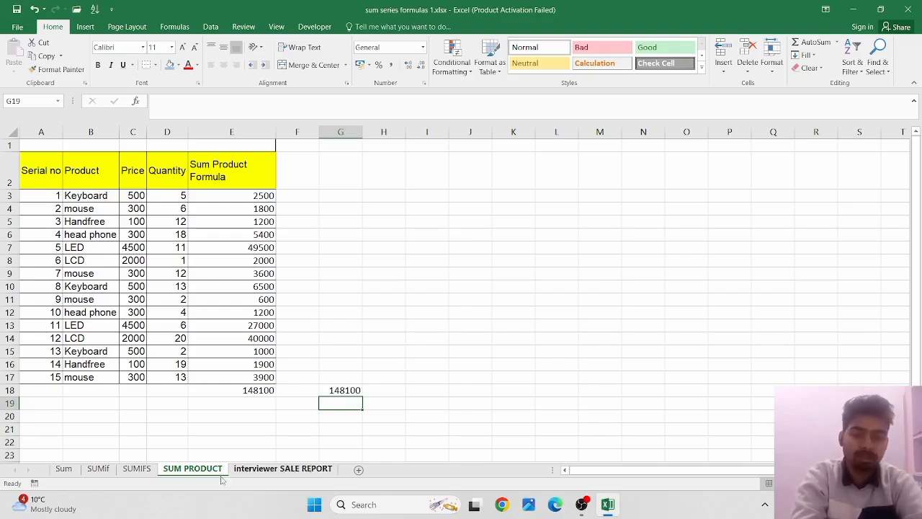
Step: Open the interviewer SALE REPORT sheet and check the first Sale Unit entry in D8
left_click(269, 470)
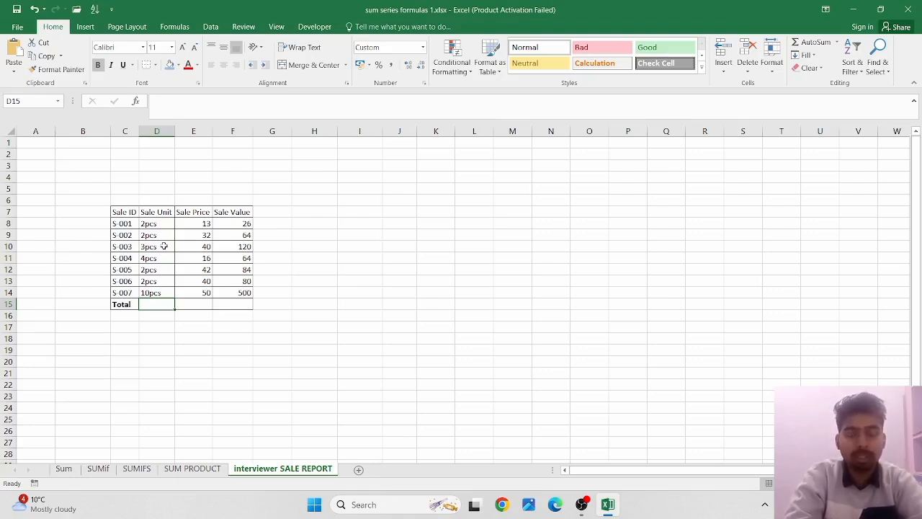
left_click(154, 227)
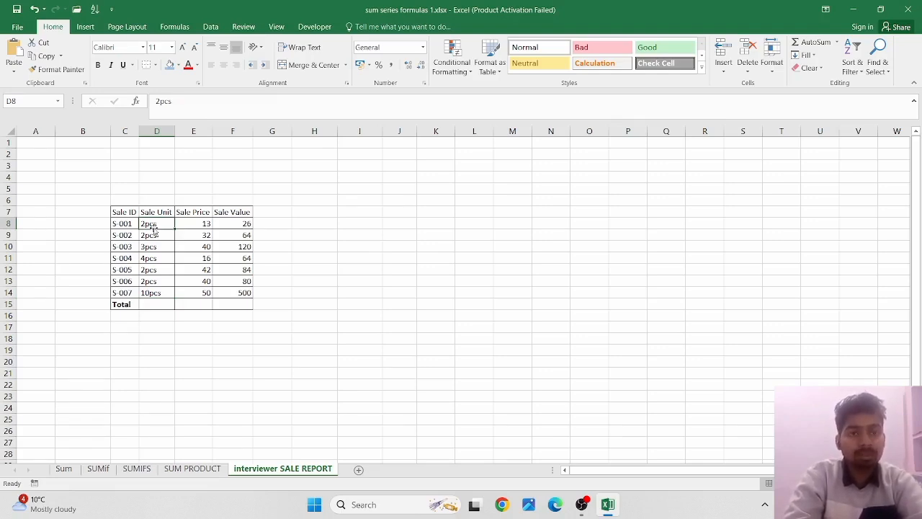
Step: Enter the sample word "text" in I9 and the number 12 in J9 beside the sales table
left_click(362, 231)
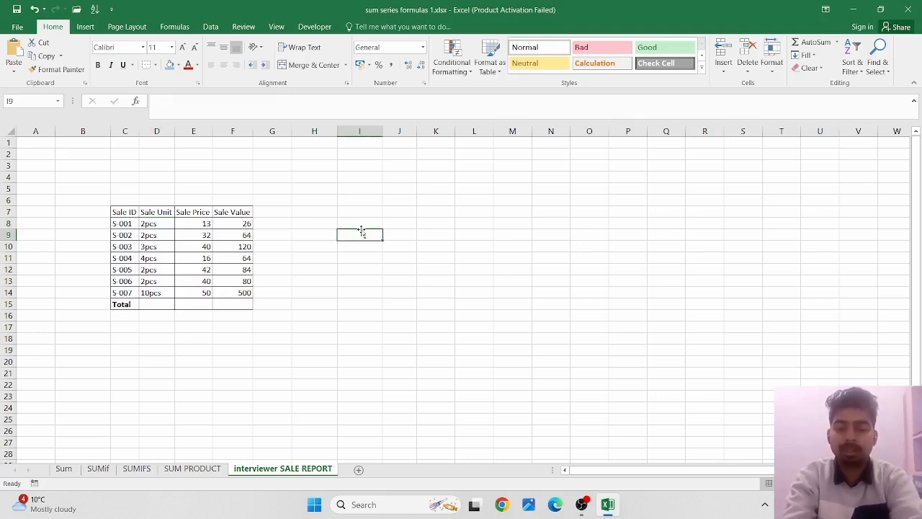
type("text")
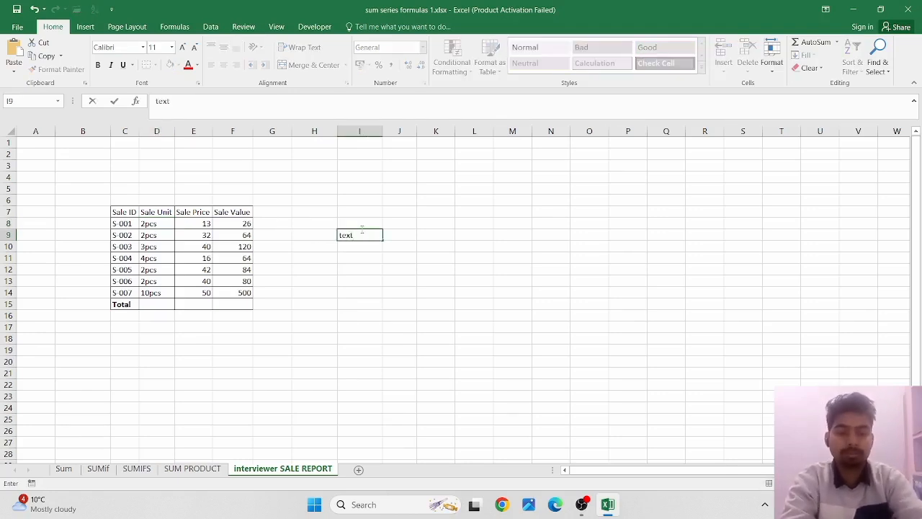
key("Return")
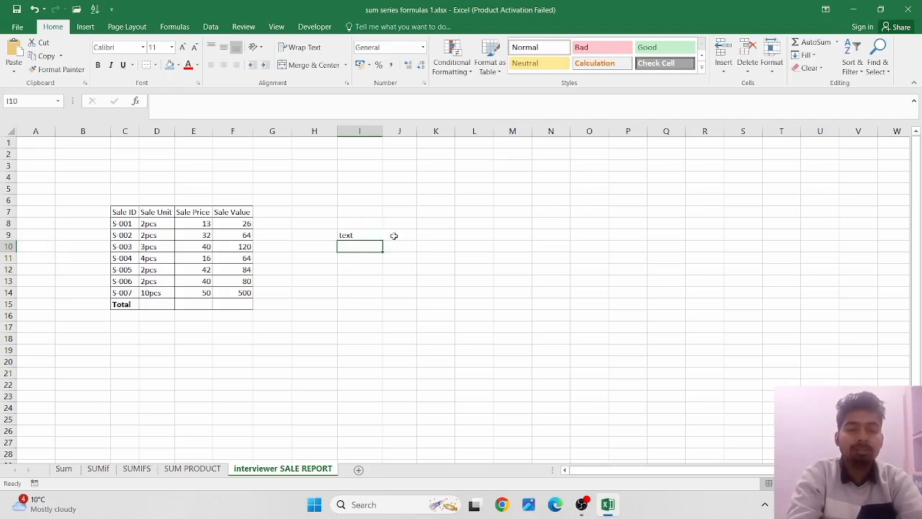
left_click(394, 237)
type("12")
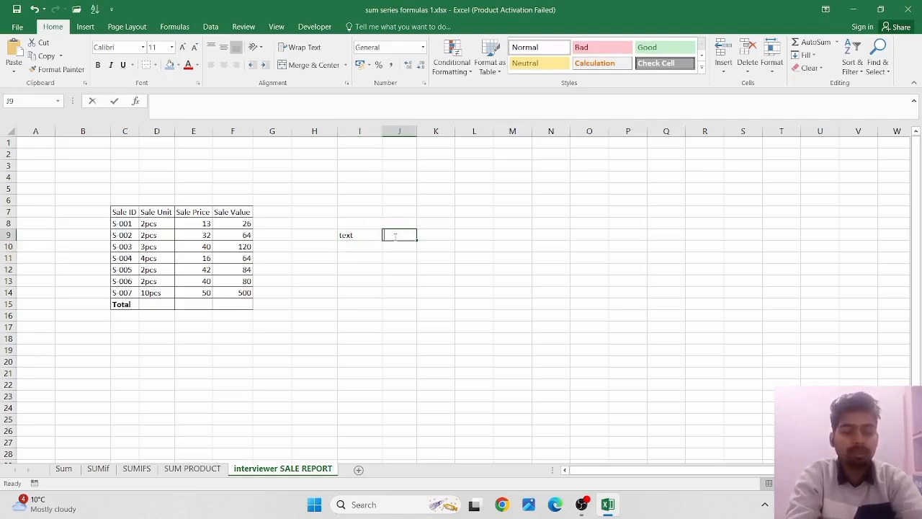
key("Return")
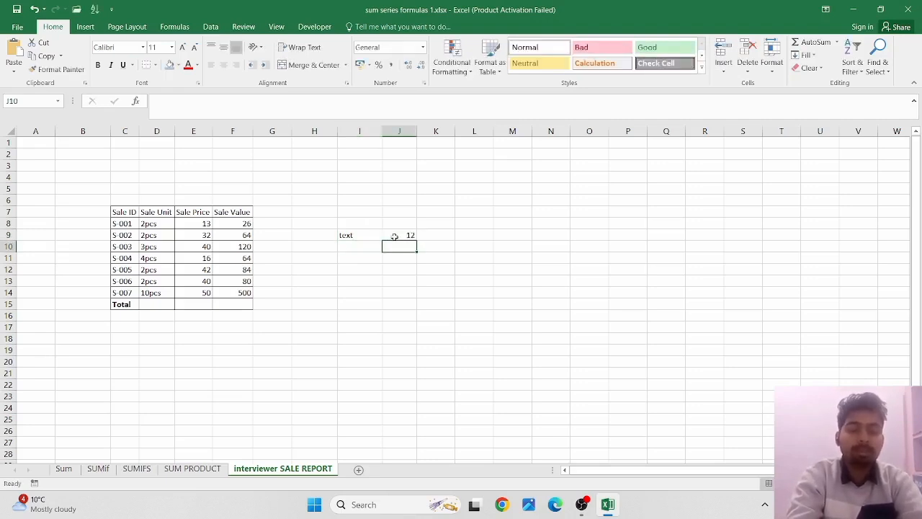
Step: Compare the sample text and number cells I9 and J9, and delete the contents of H8:K10
left_click(369, 233)
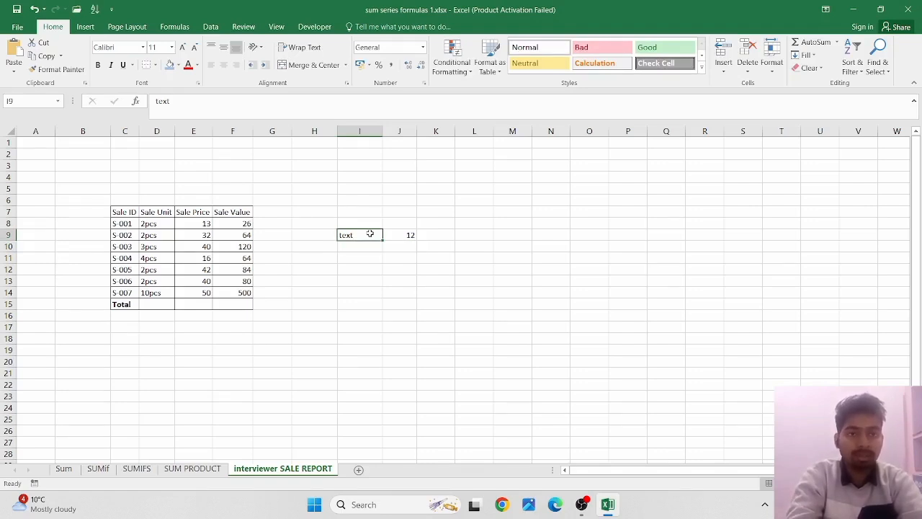
left_click(399, 236)
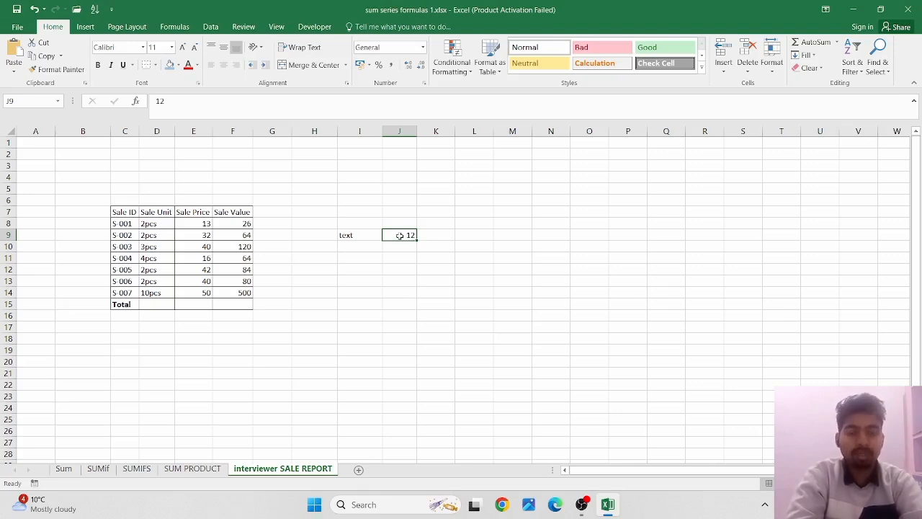
left_click_drag(323, 223, 431, 253)
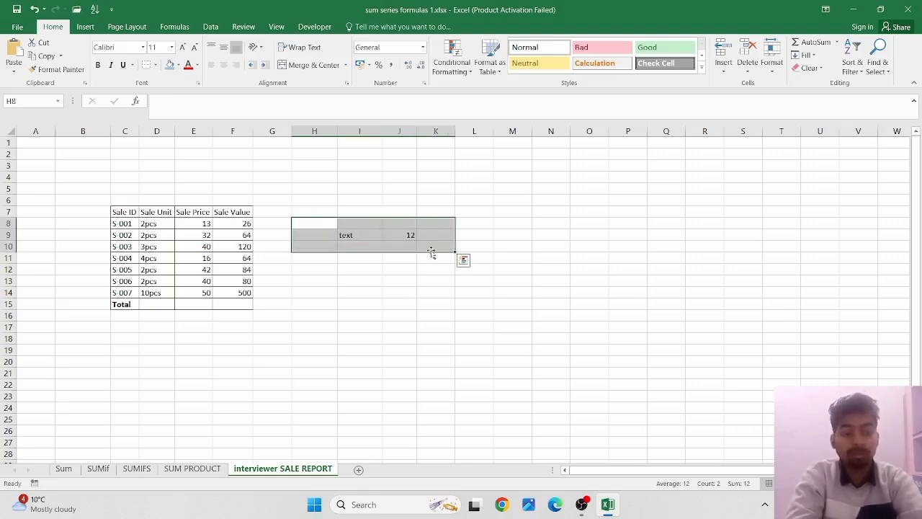
key("Delete")
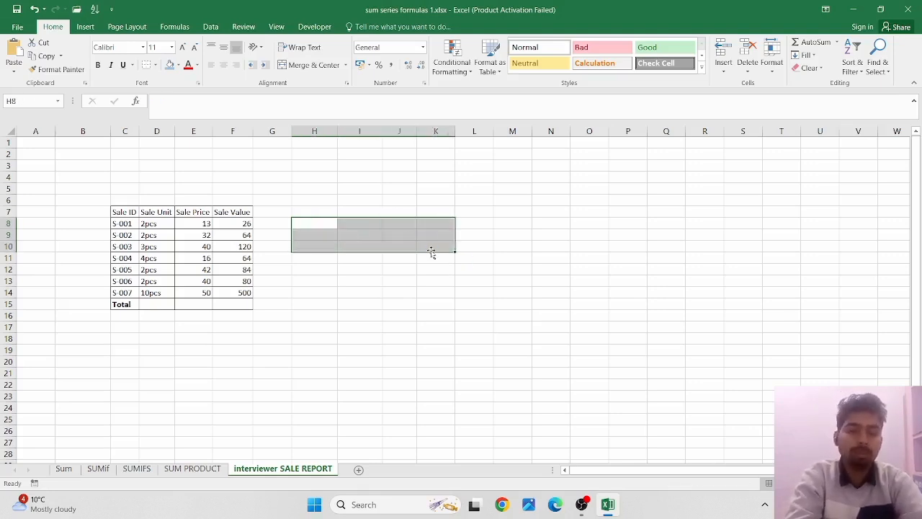
left_click(158, 304)
type("=")
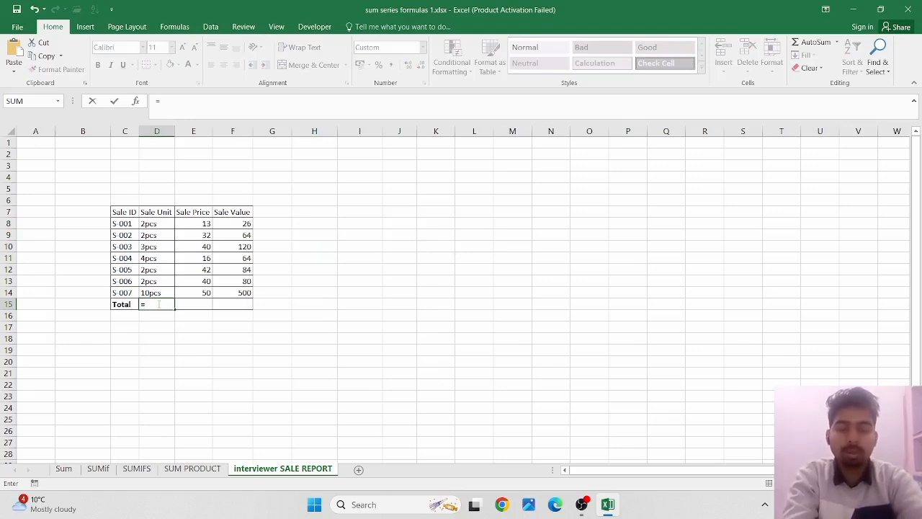
key("BackSpace")
key("Escape")
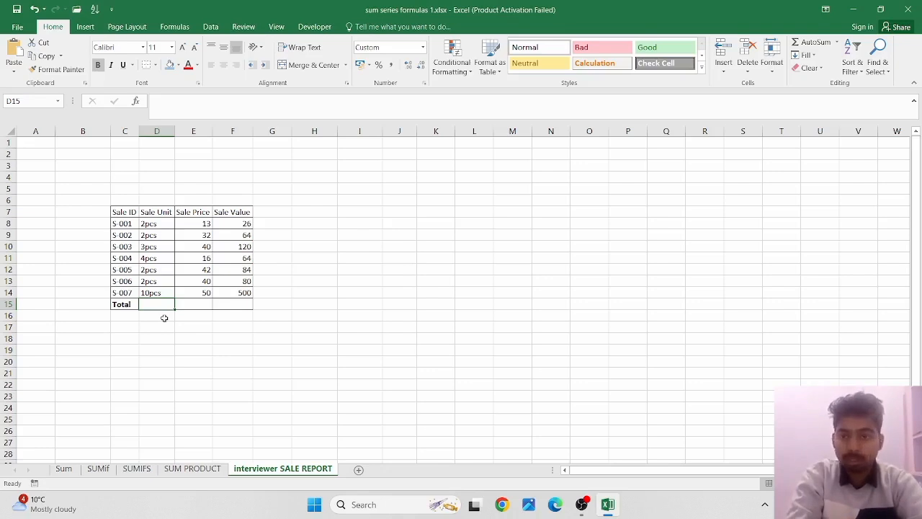
left_click(157, 316)
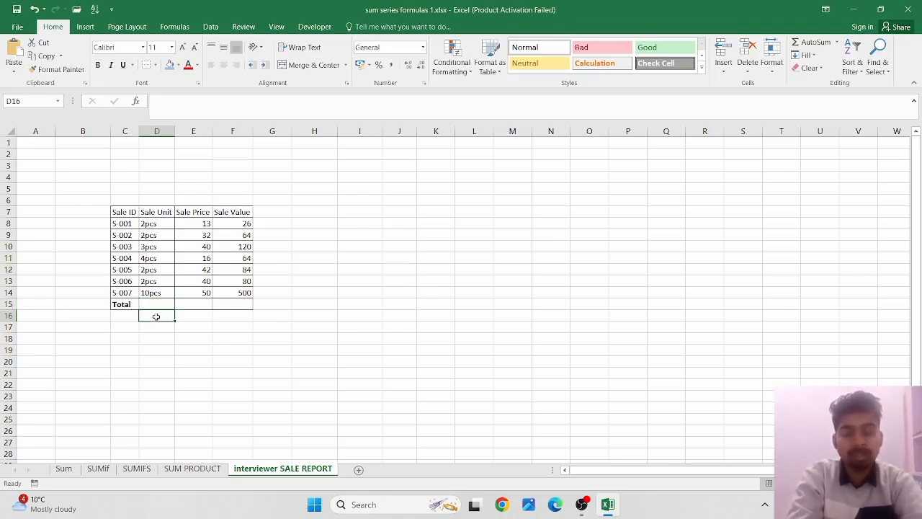
double_click(156, 317)
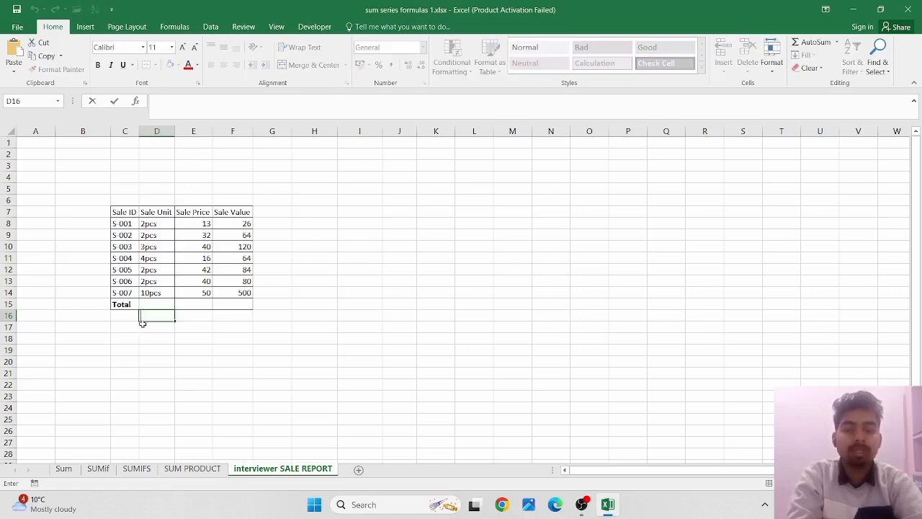
key("Escape")
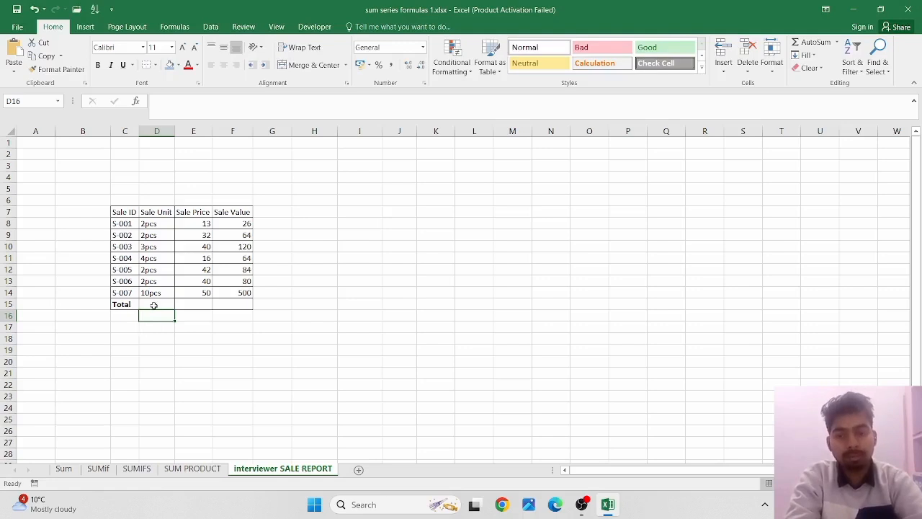
Step: Try to total the Sale Unit text entries in D15 with =SUM(D8:D14), and clear that cell again
left_click(153, 306)
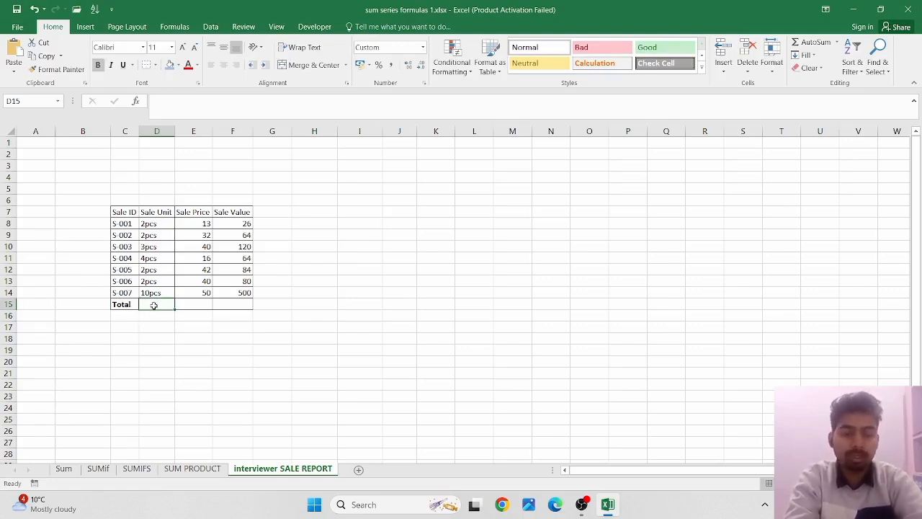
type("=SUM()")
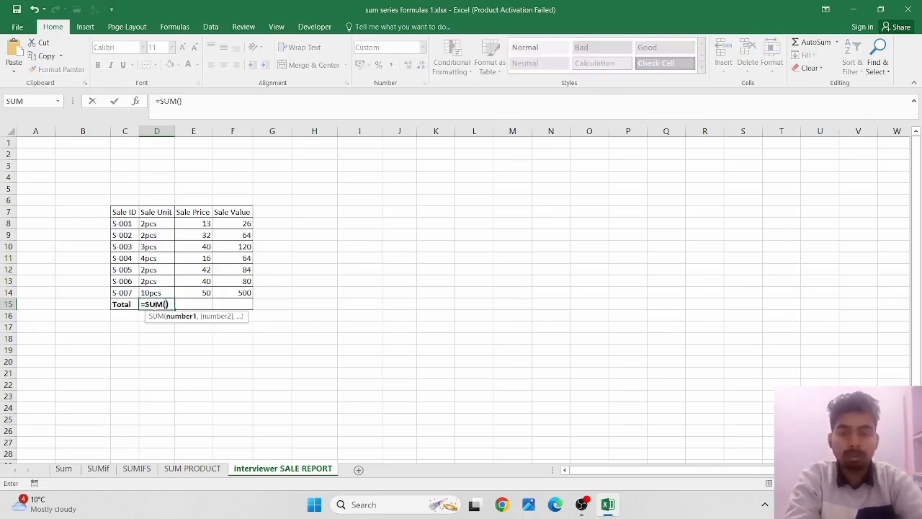
left_click_drag(163, 224, 154, 292)
key("Return")
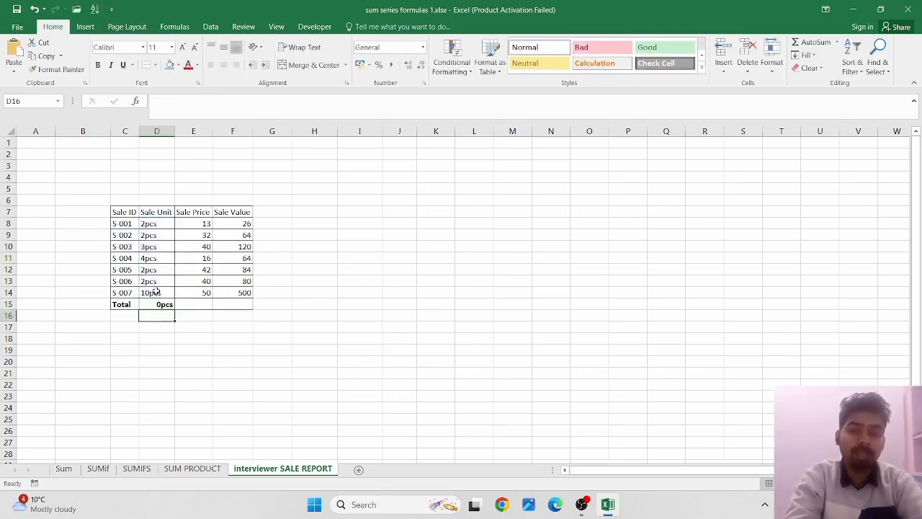
left_click(156, 305)
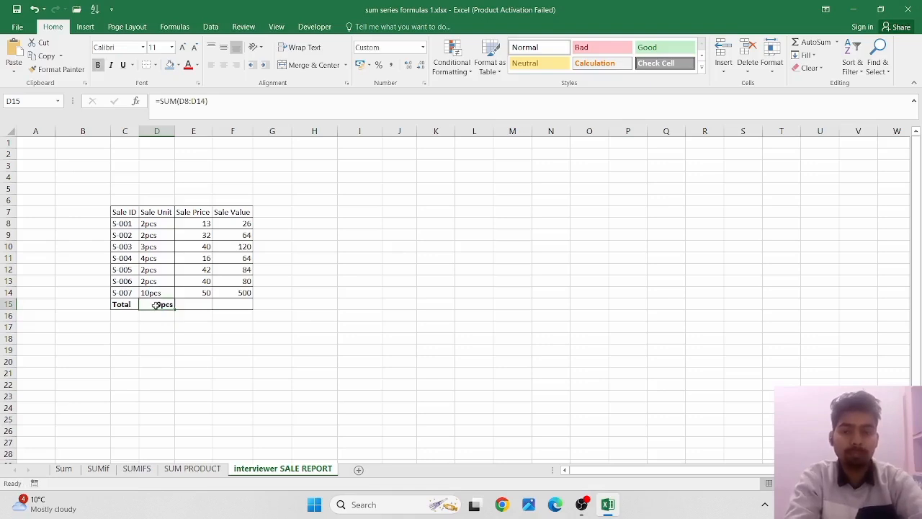
key("Delete")
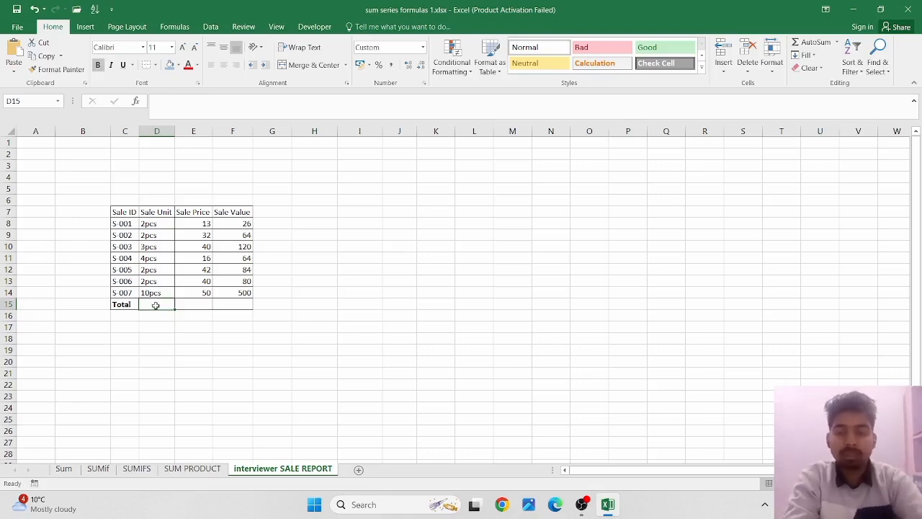
Step: Apply the custom number format General"pcs" to the Sale Unit cells D8:D15 and check several of the entries
left_click(157, 223)
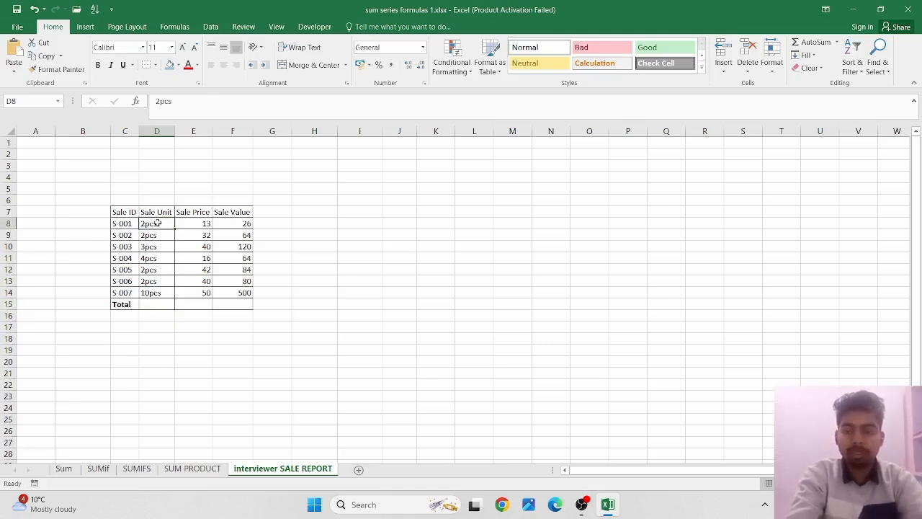
key("ctrl+shift+Down")
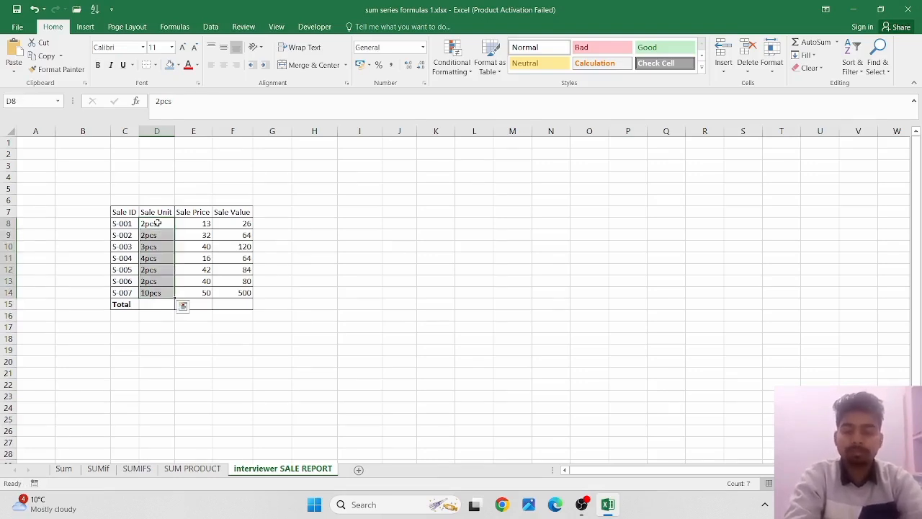
key("shift+Down")
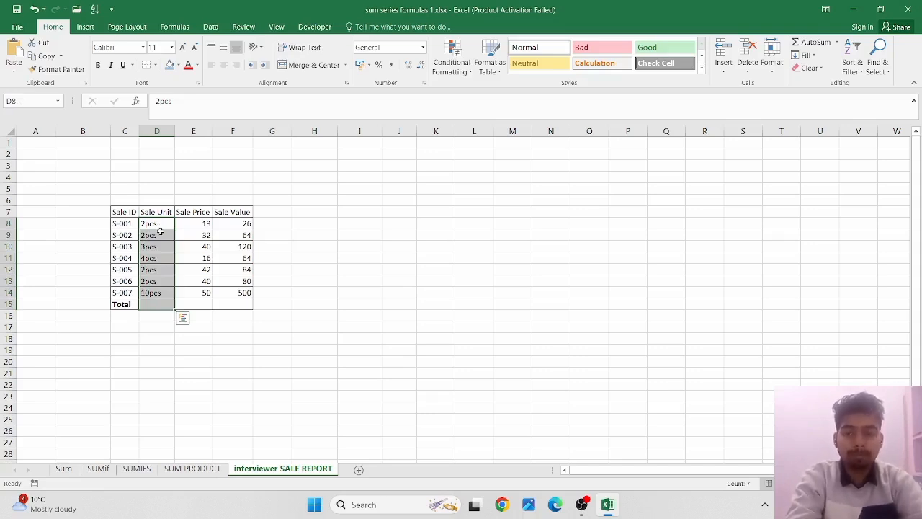
right_click(163, 233)
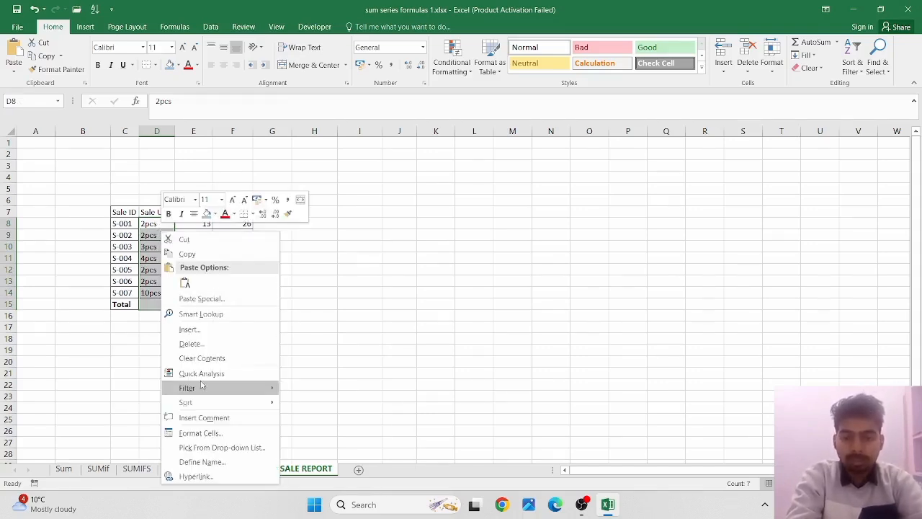
left_click(193, 433)
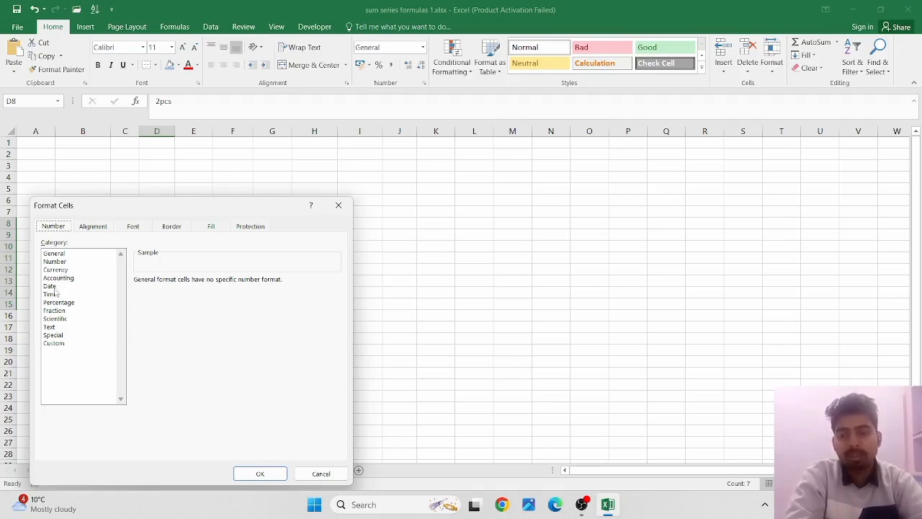
left_click(55, 344)
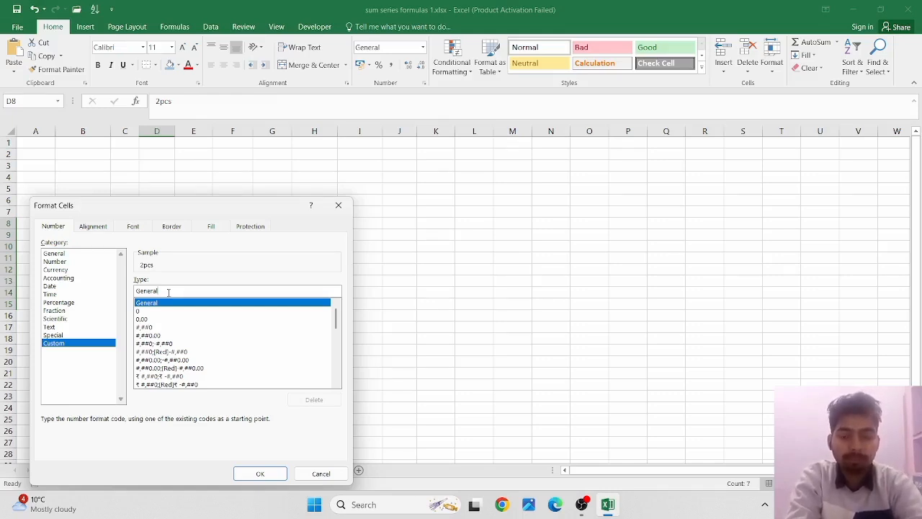
left_click(168, 292)
type("\"pcs")
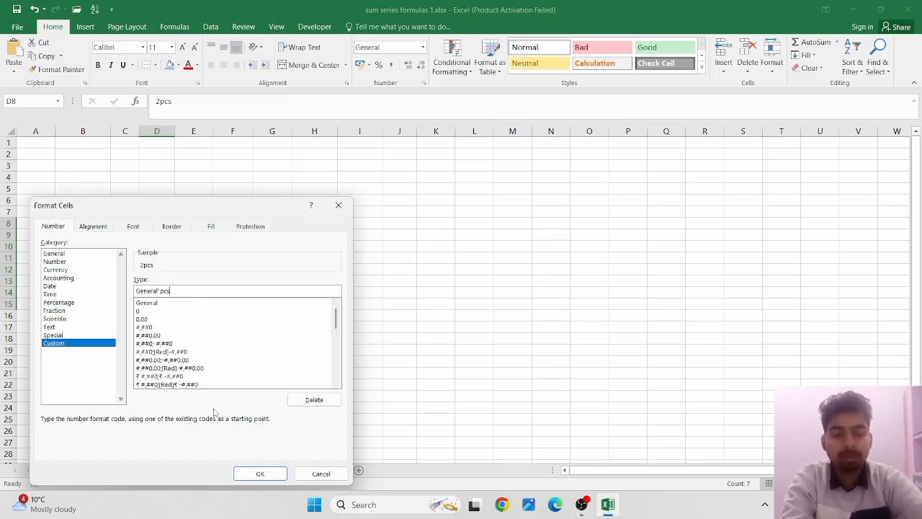
type("\"")
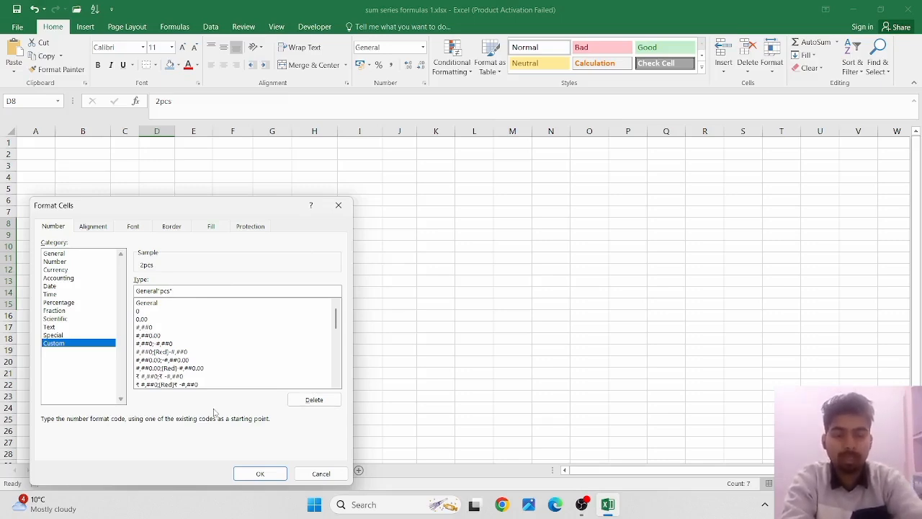
left_click(266, 474)
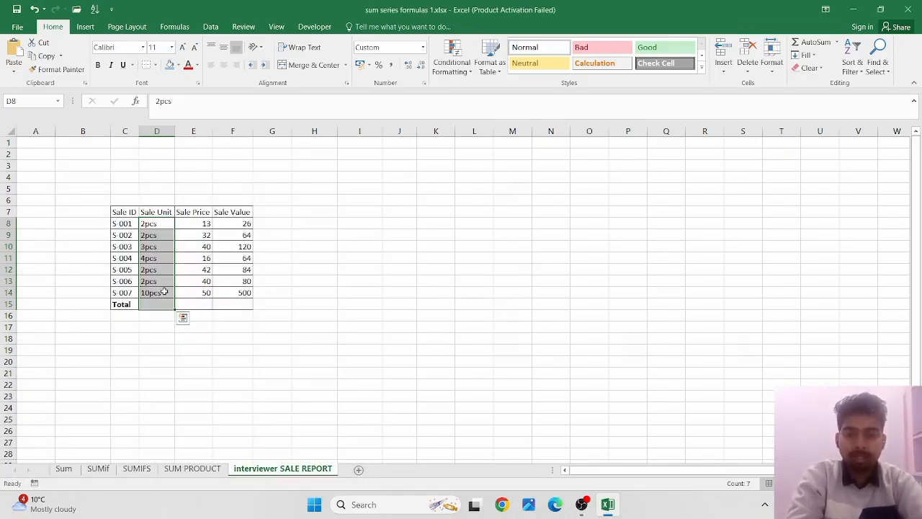
left_click(164, 292)
left_click(163, 271)
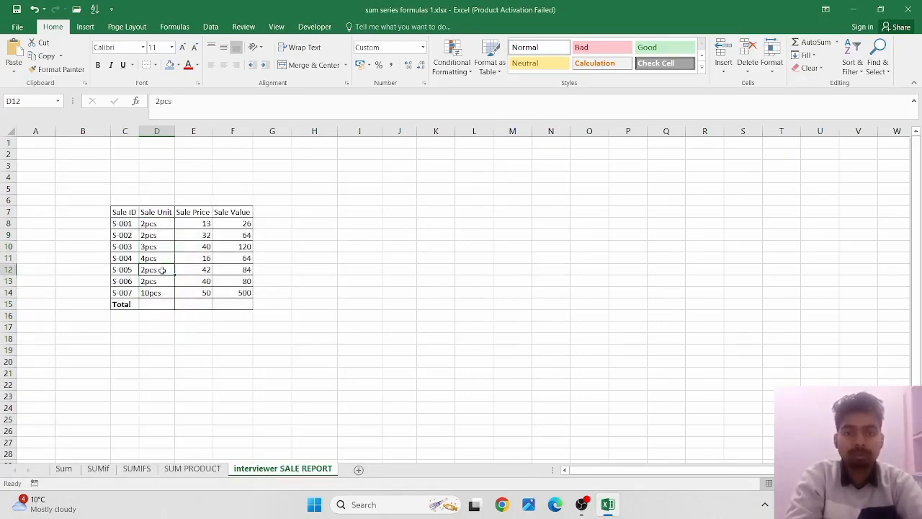
left_click(154, 235)
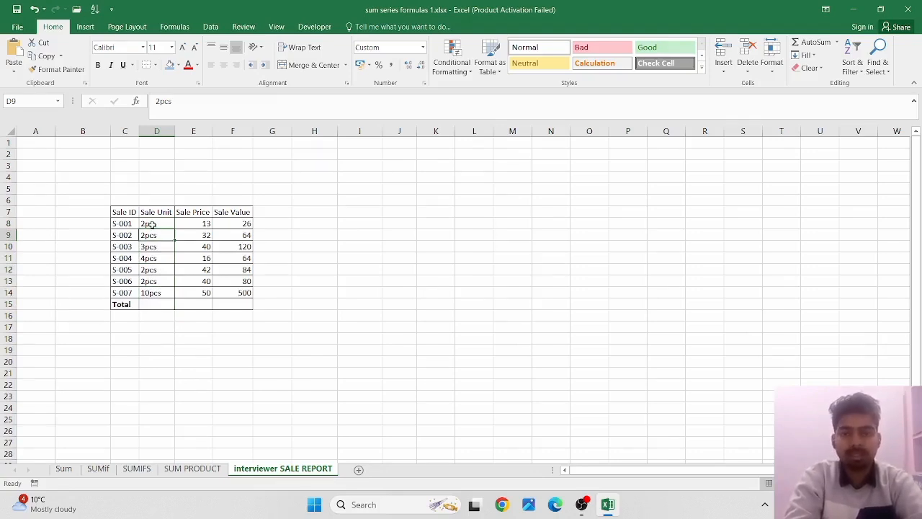
Step: Replace all occurrences of "pcs" with nothing in the Sale Unit cells D8:D15, and close Find and Replace
left_click_drag(155, 225, 161, 304)
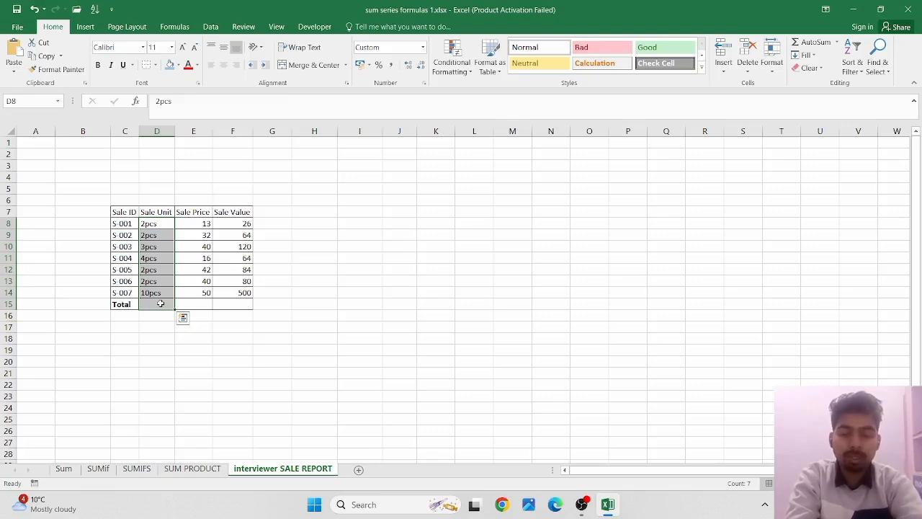
key("ctrl+h")
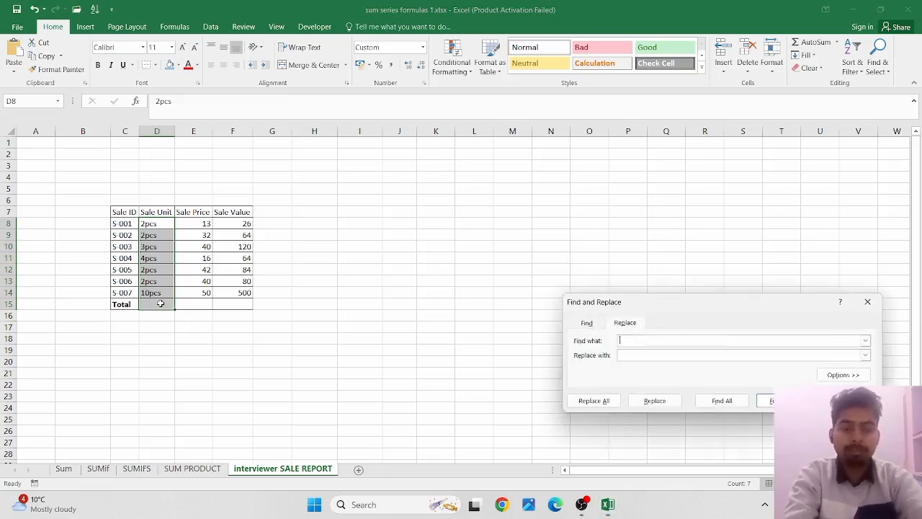
type("pcs")
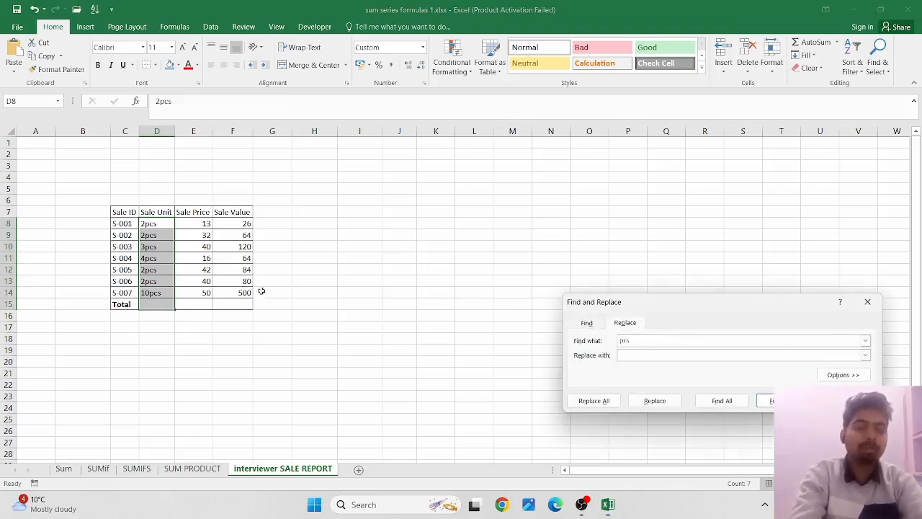
left_click(523, 396)
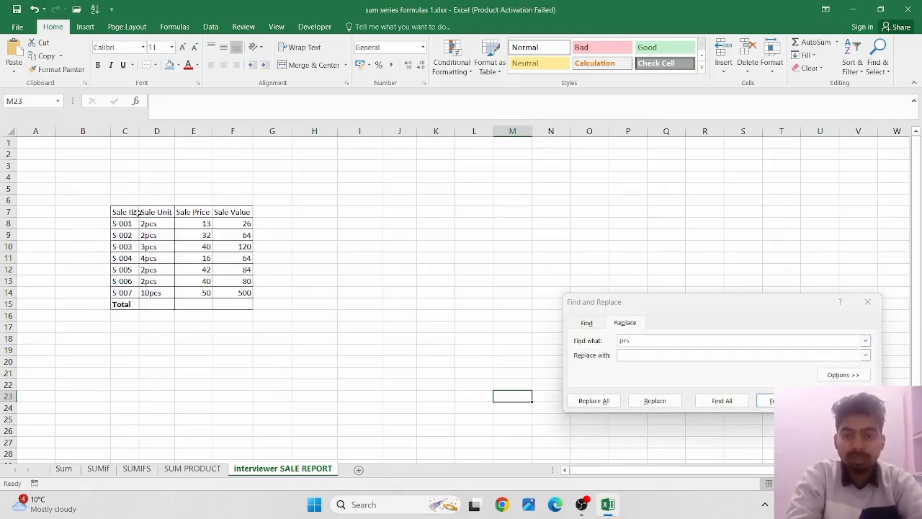
left_click_drag(142, 224, 154, 303)
left_click(643, 343)
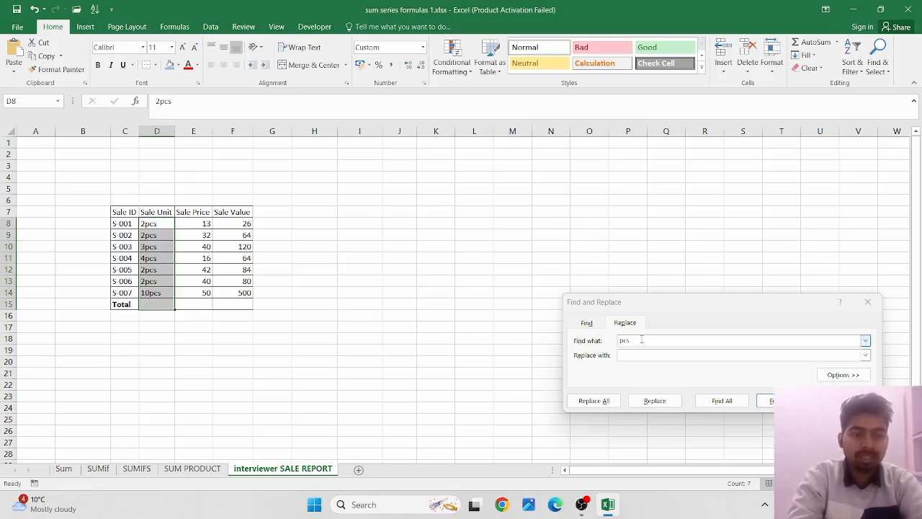
left_click(645, 355)
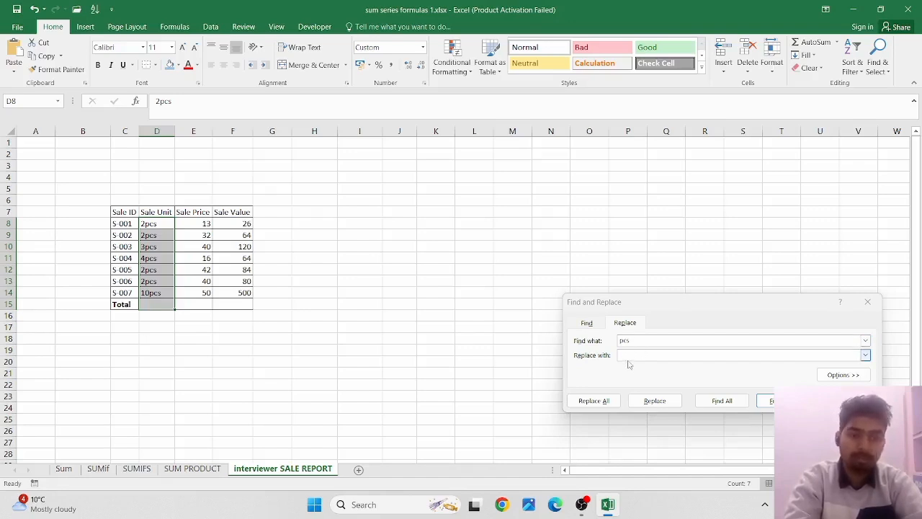
left_click(605, 401)
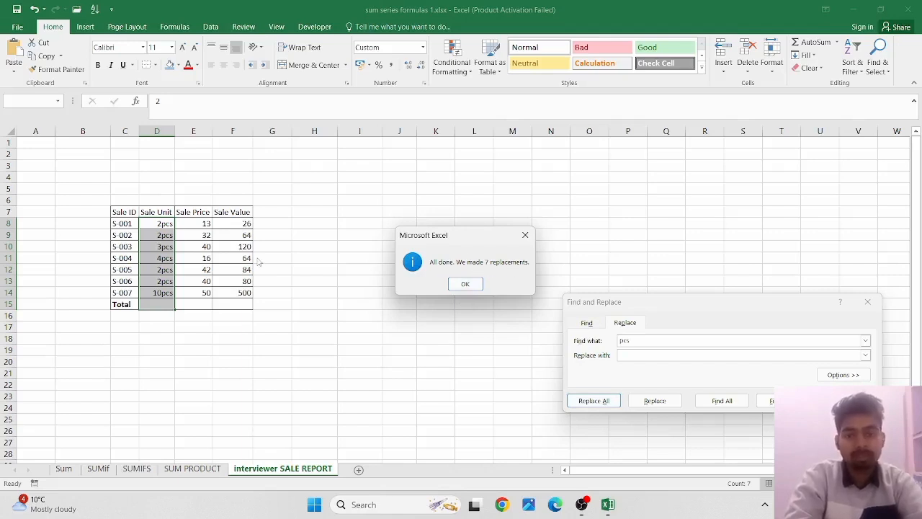
left_click(465, 281)
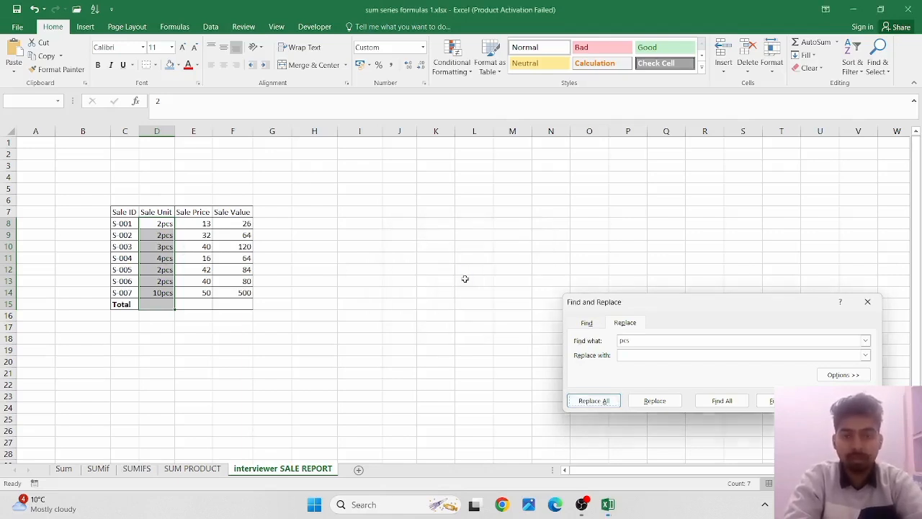
left_click(182, 325)
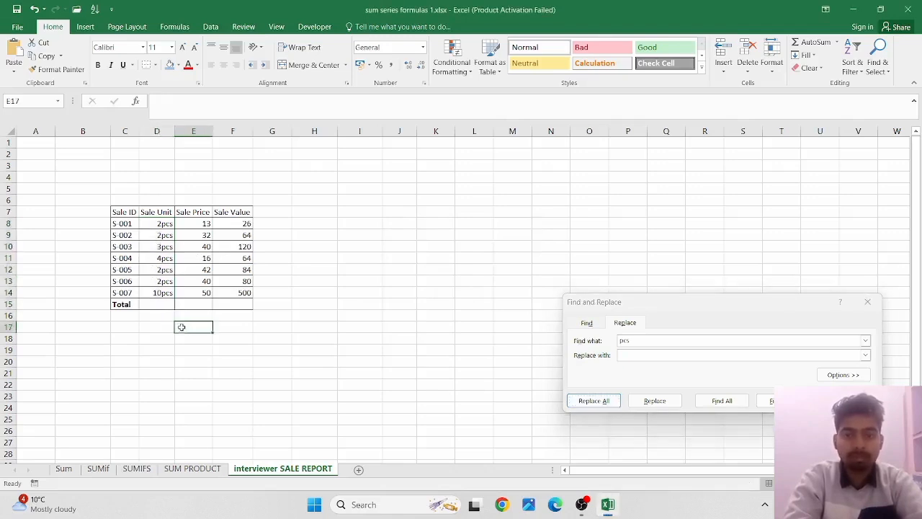
left_click(868, 302)
Step: Total the Sale Unit column in D15 with the AutoSum formula =SUM(D8:D14)
left_click(157, 303)
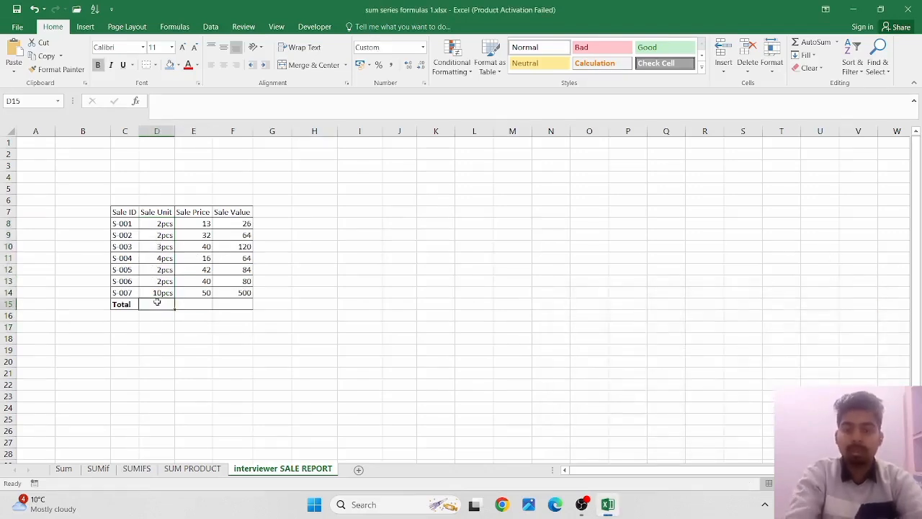
key("alt+equal")
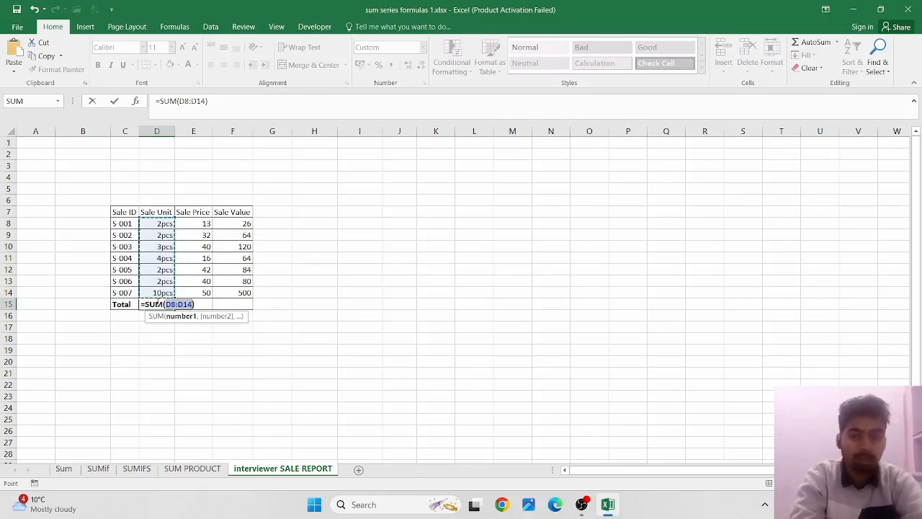
key("Return")
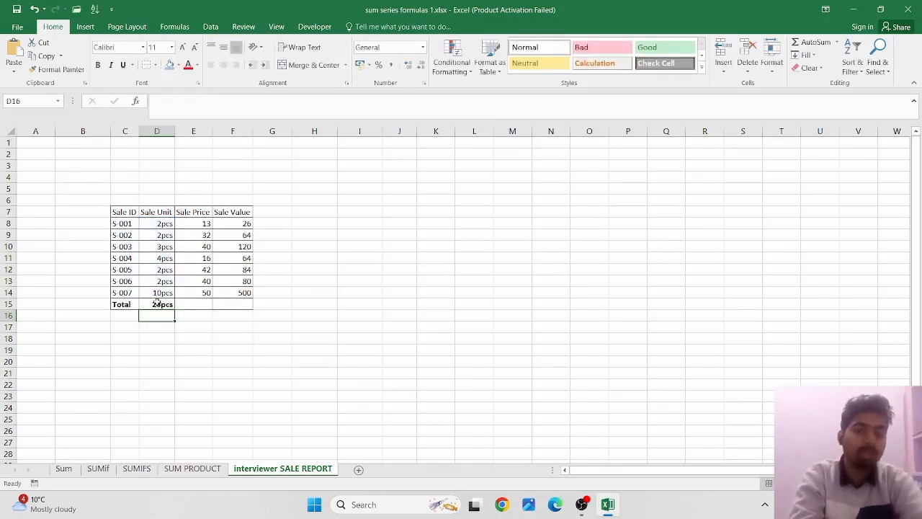